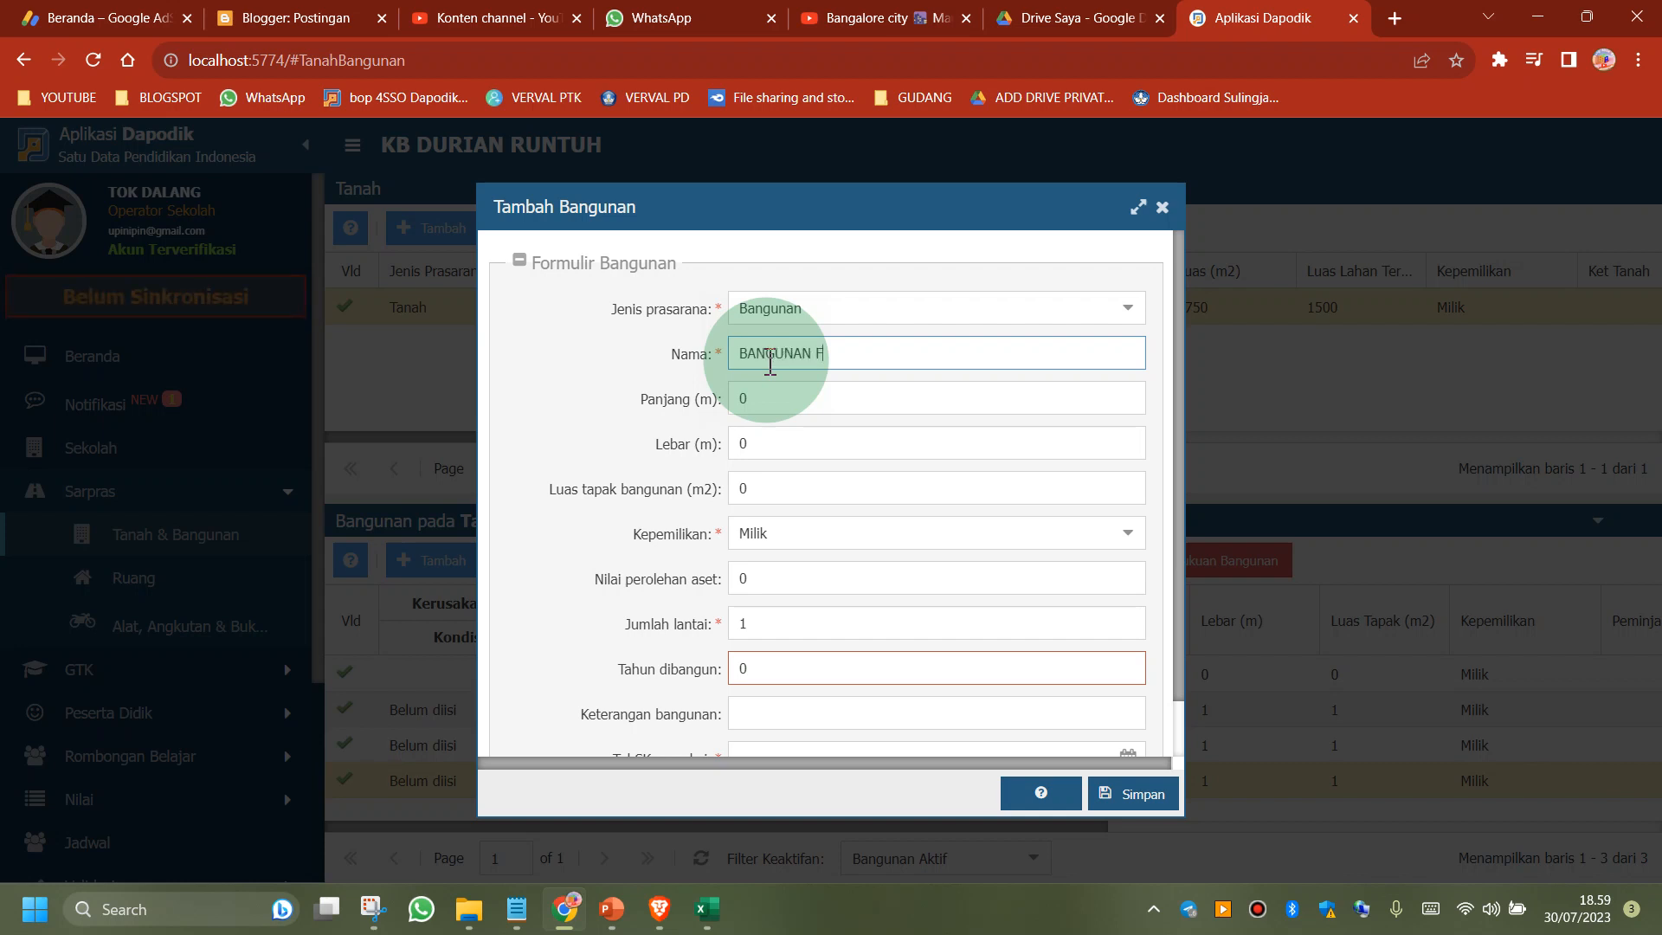
Name the new building BANGUNAN FIKTIF and set its length to 2 m, width to 2 m and footprint area to 4 m2
text(TIF)
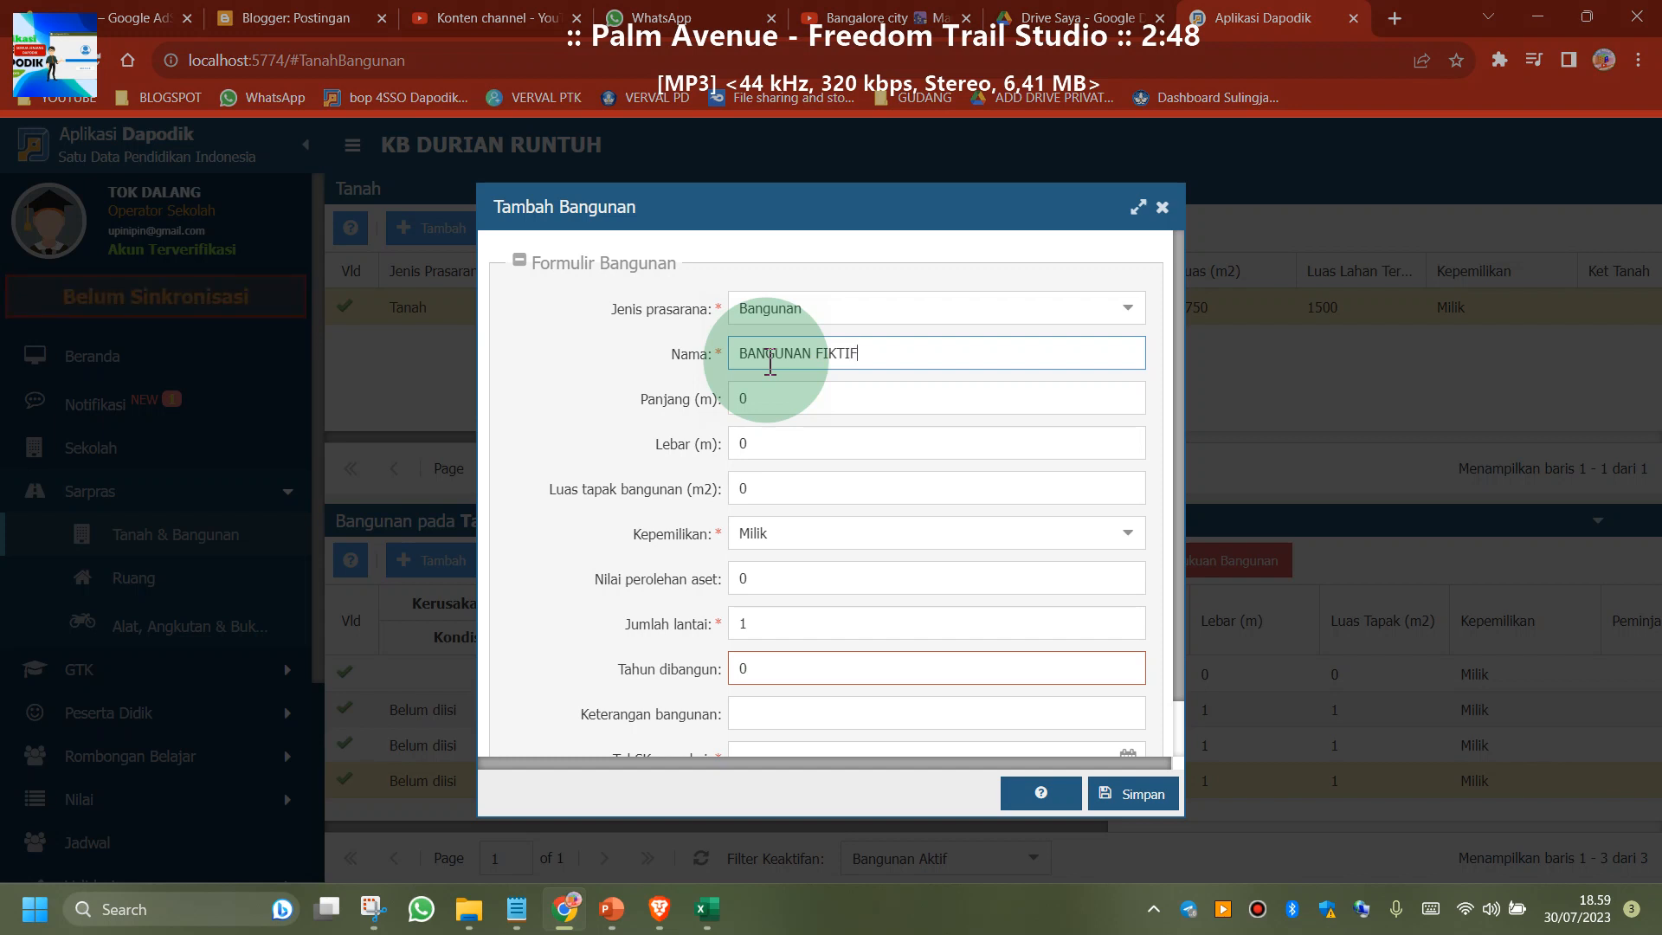
click(778, 391)
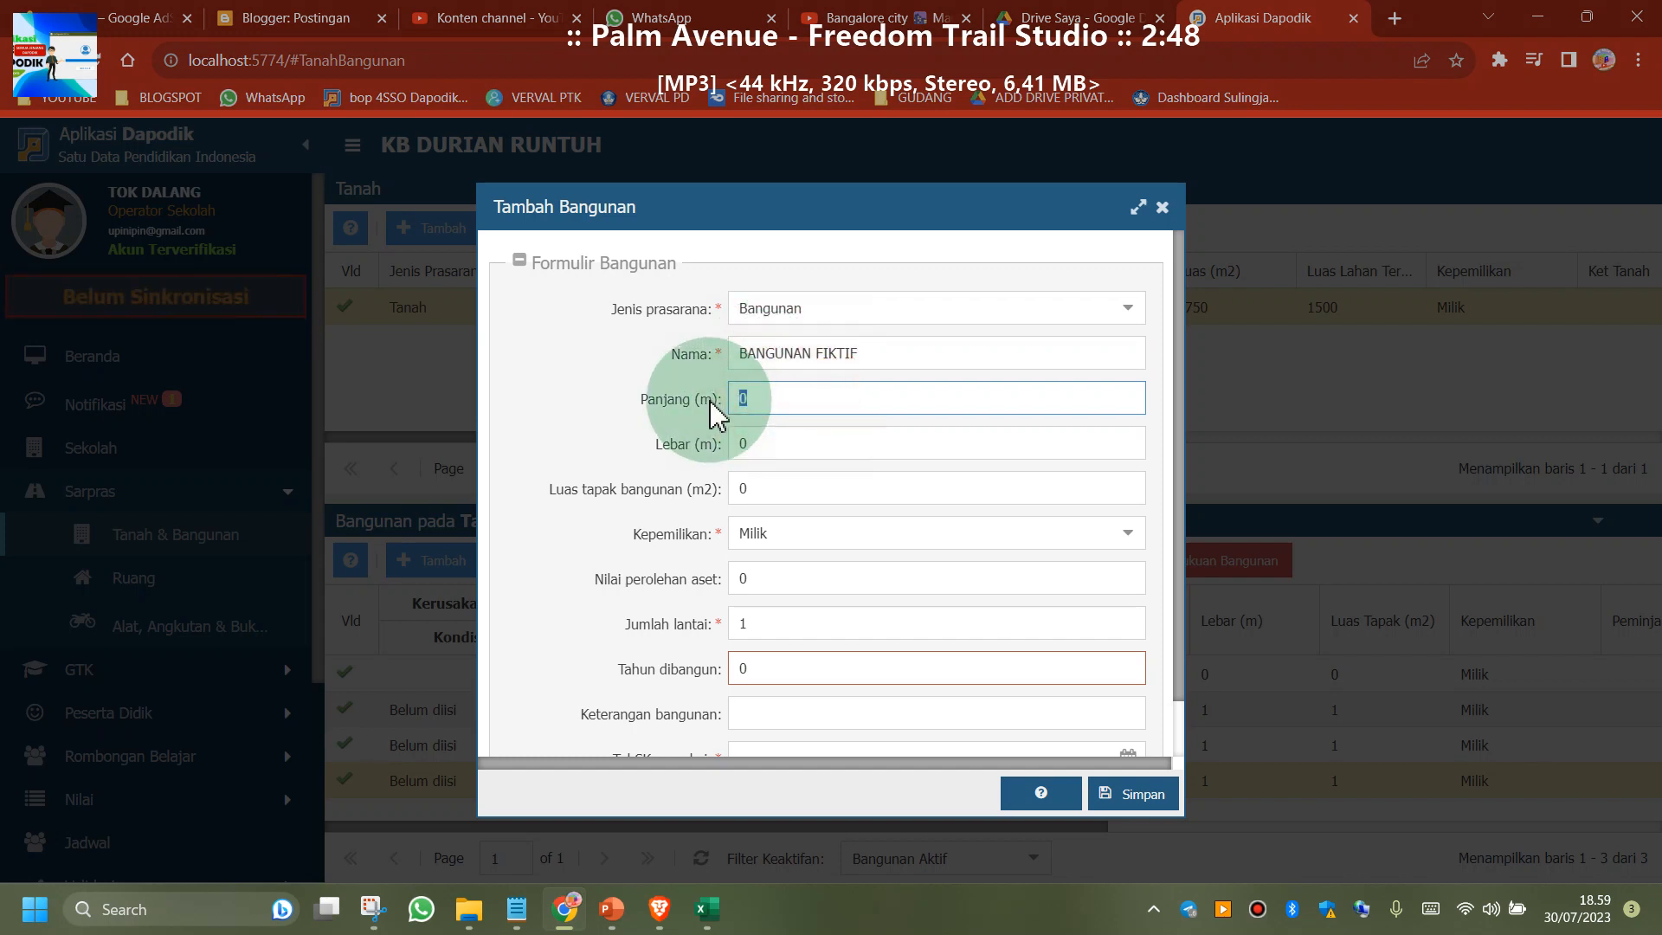
click(849, 444)
text(2)
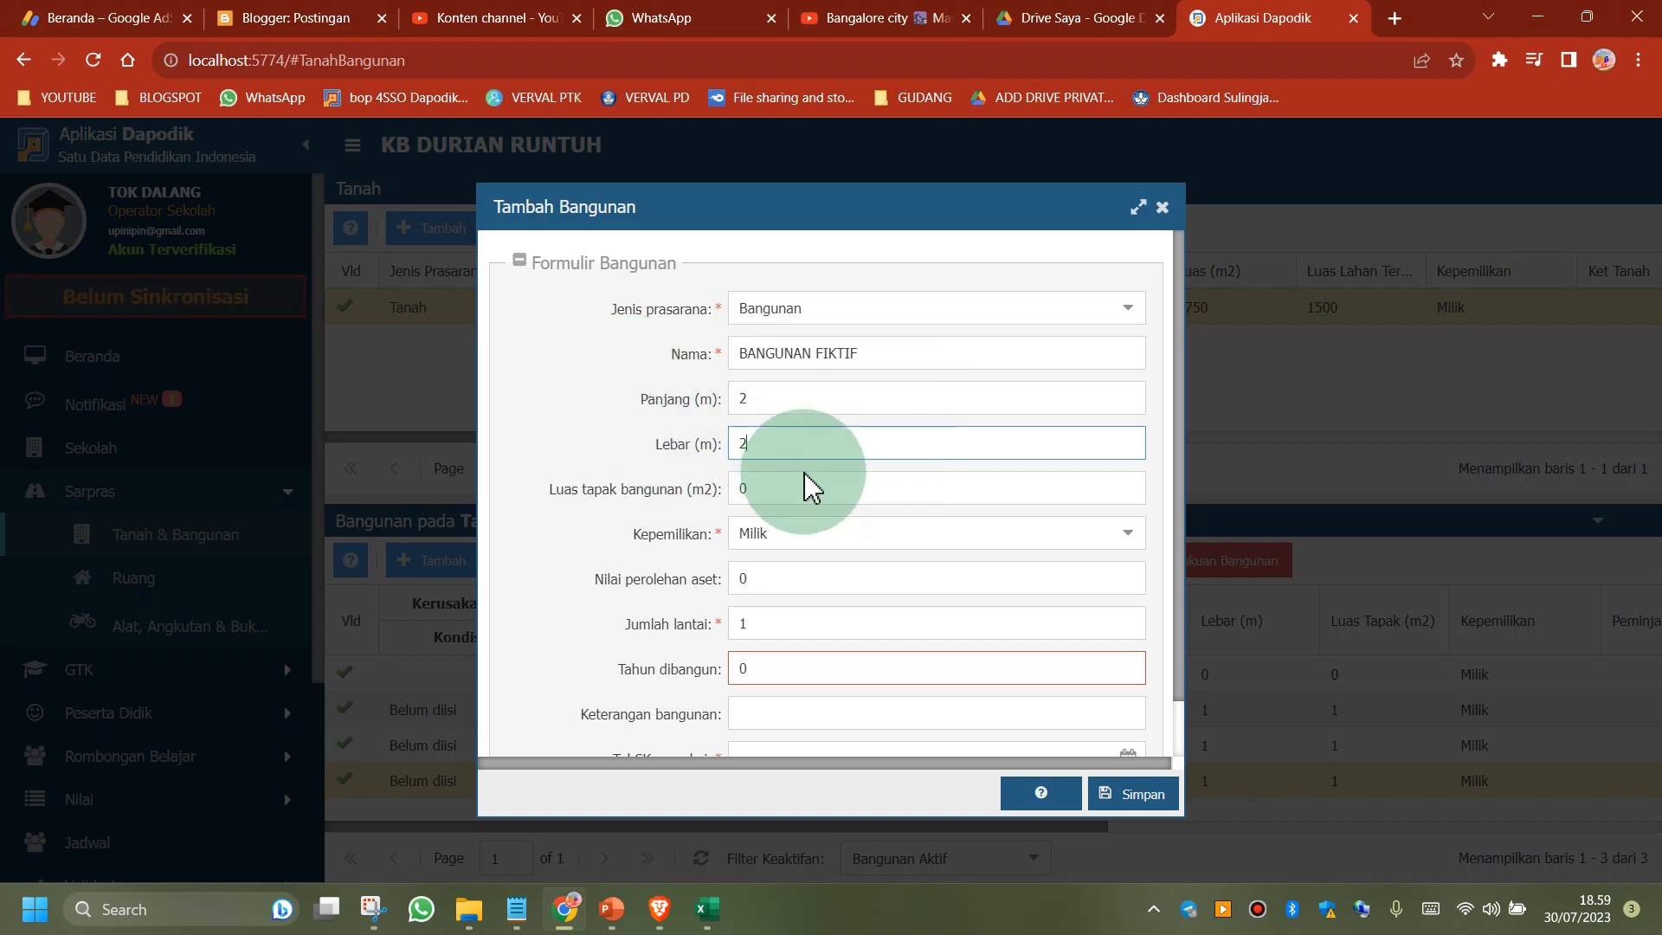
click(791, 490)
text(4)
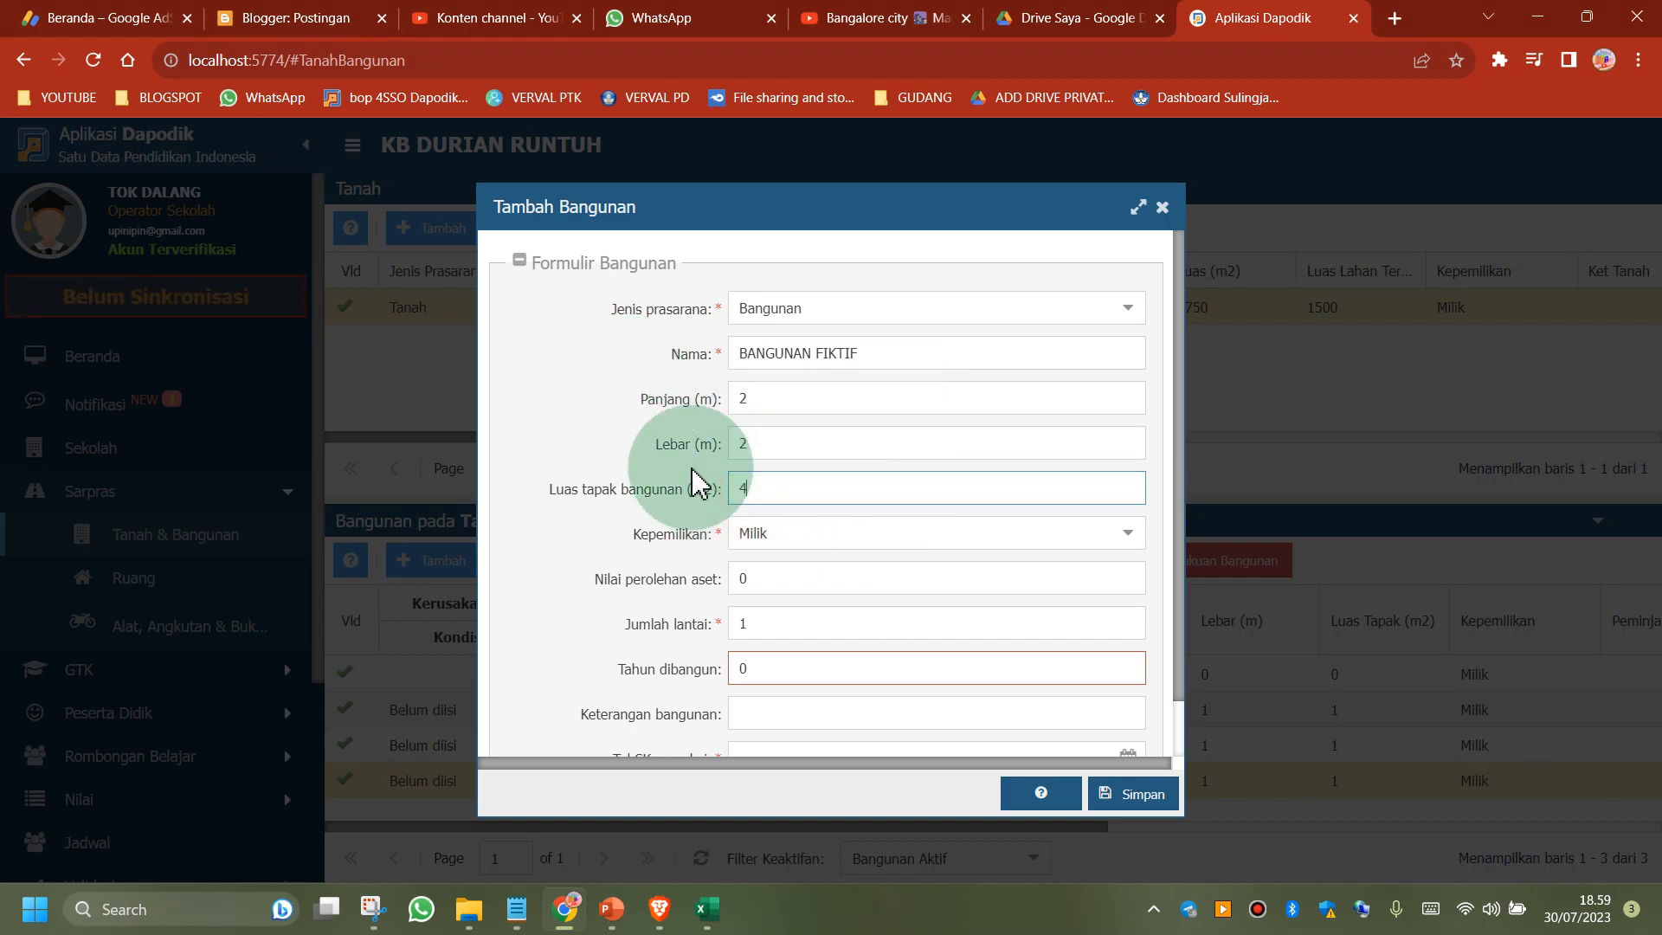
Set the building's construction year to 2021 and its user decree date to 30/07/2023, and save the new building
scroll(915, 554, down, 1)
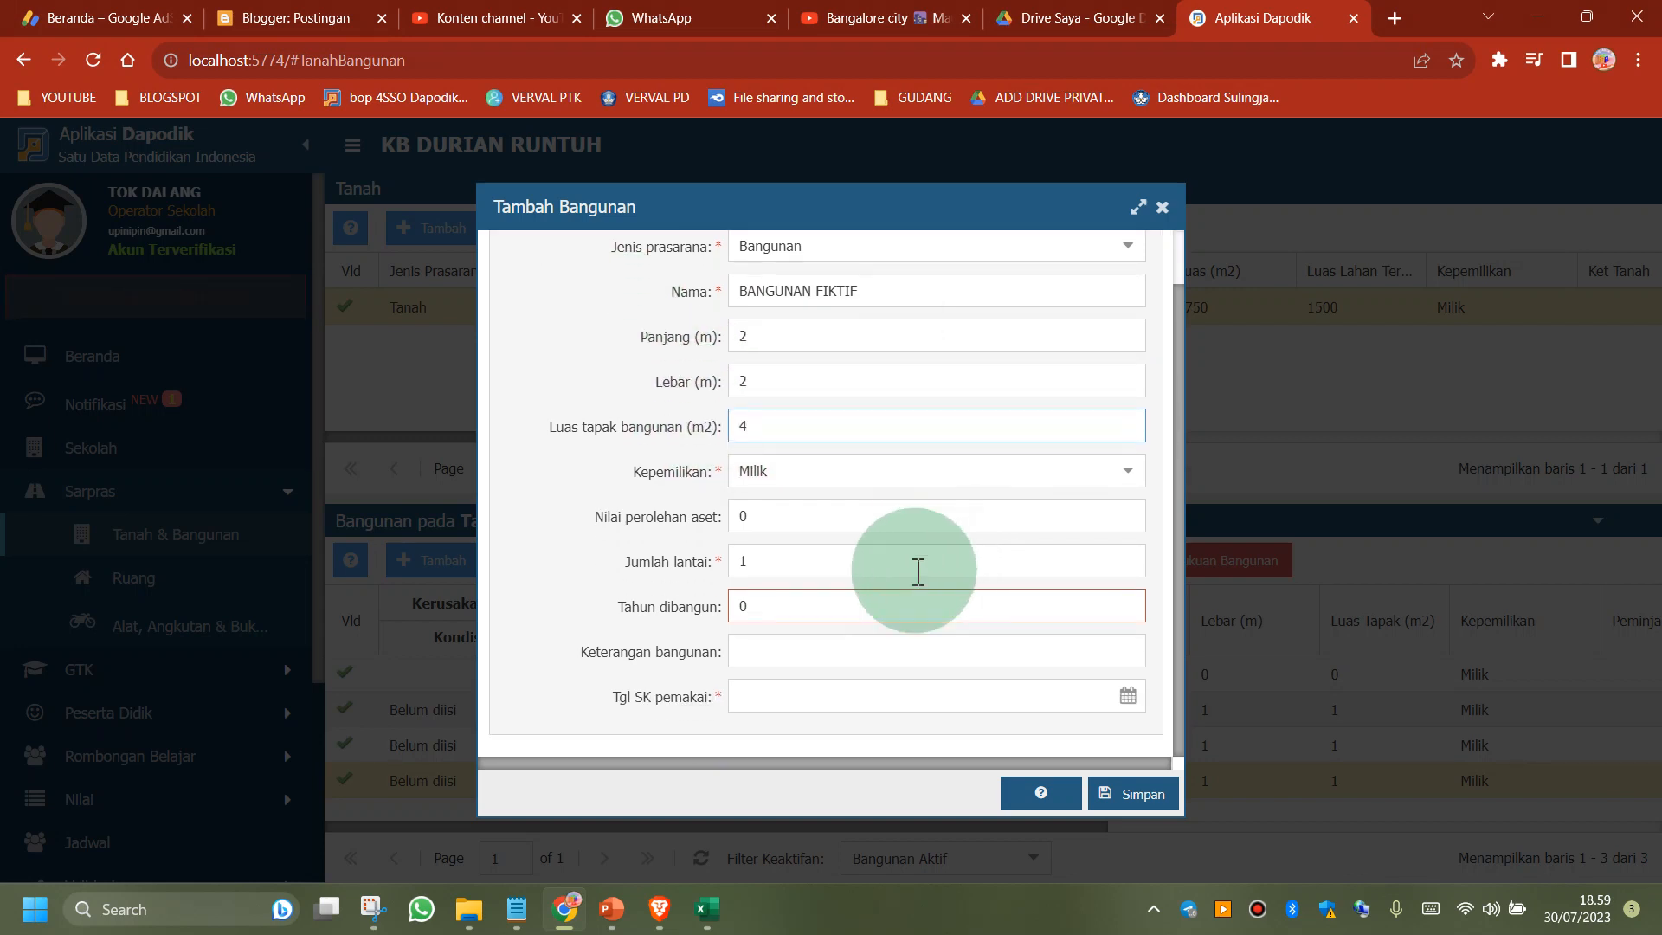
click(786, 606)
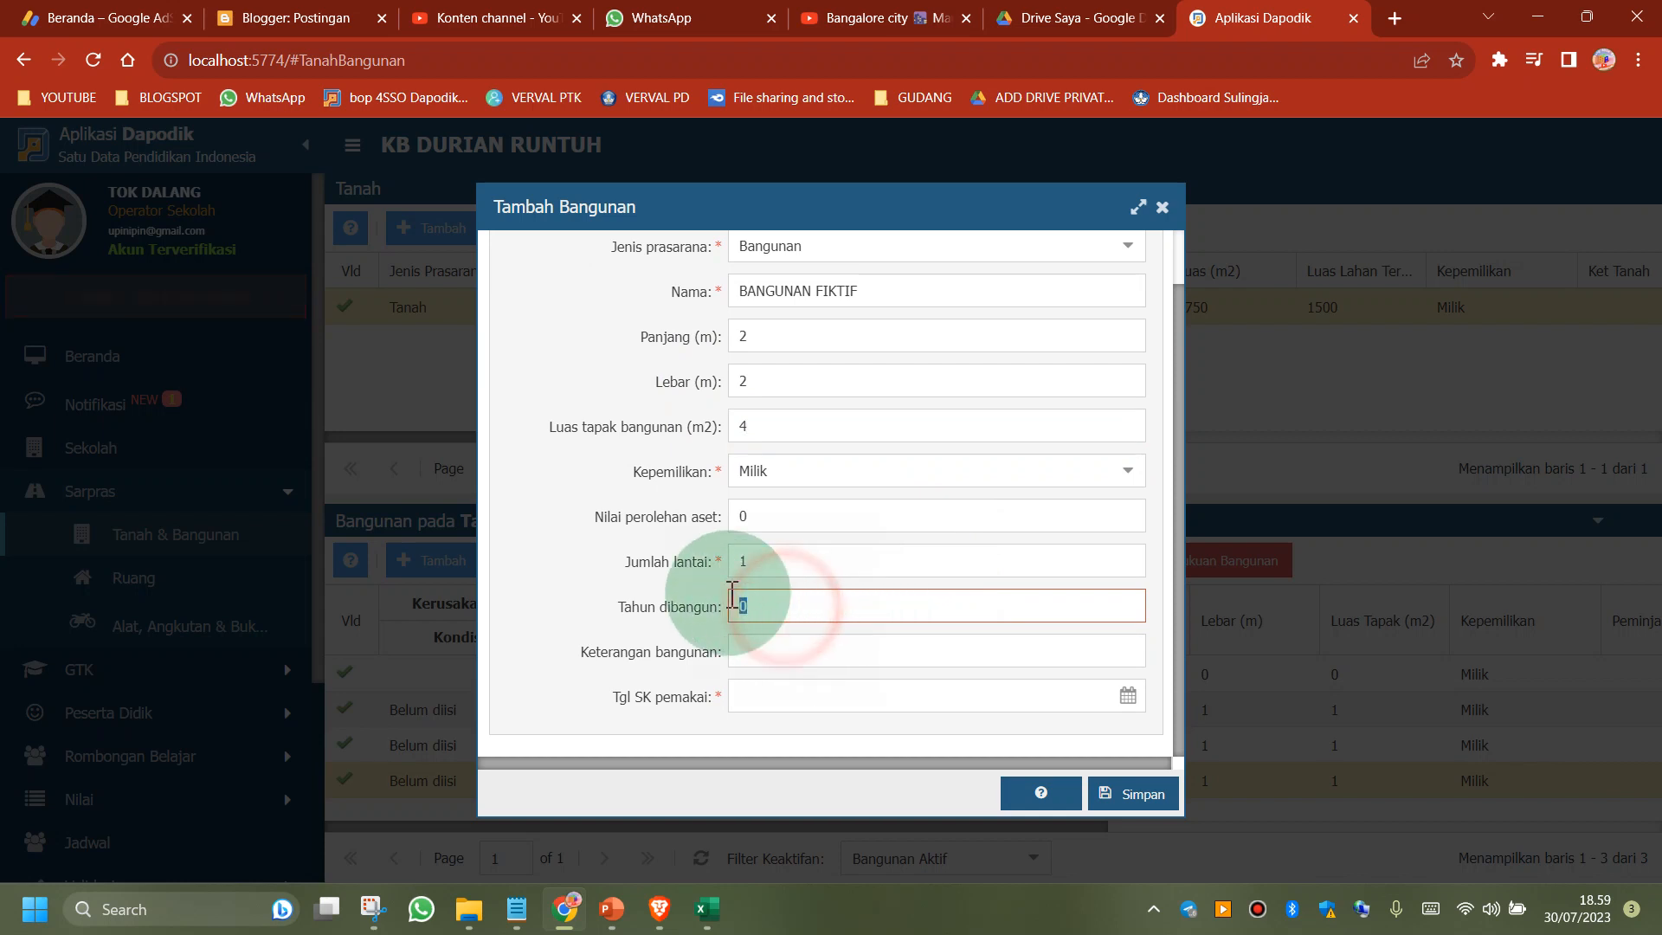
click(1127, 696)
click(751, 611)
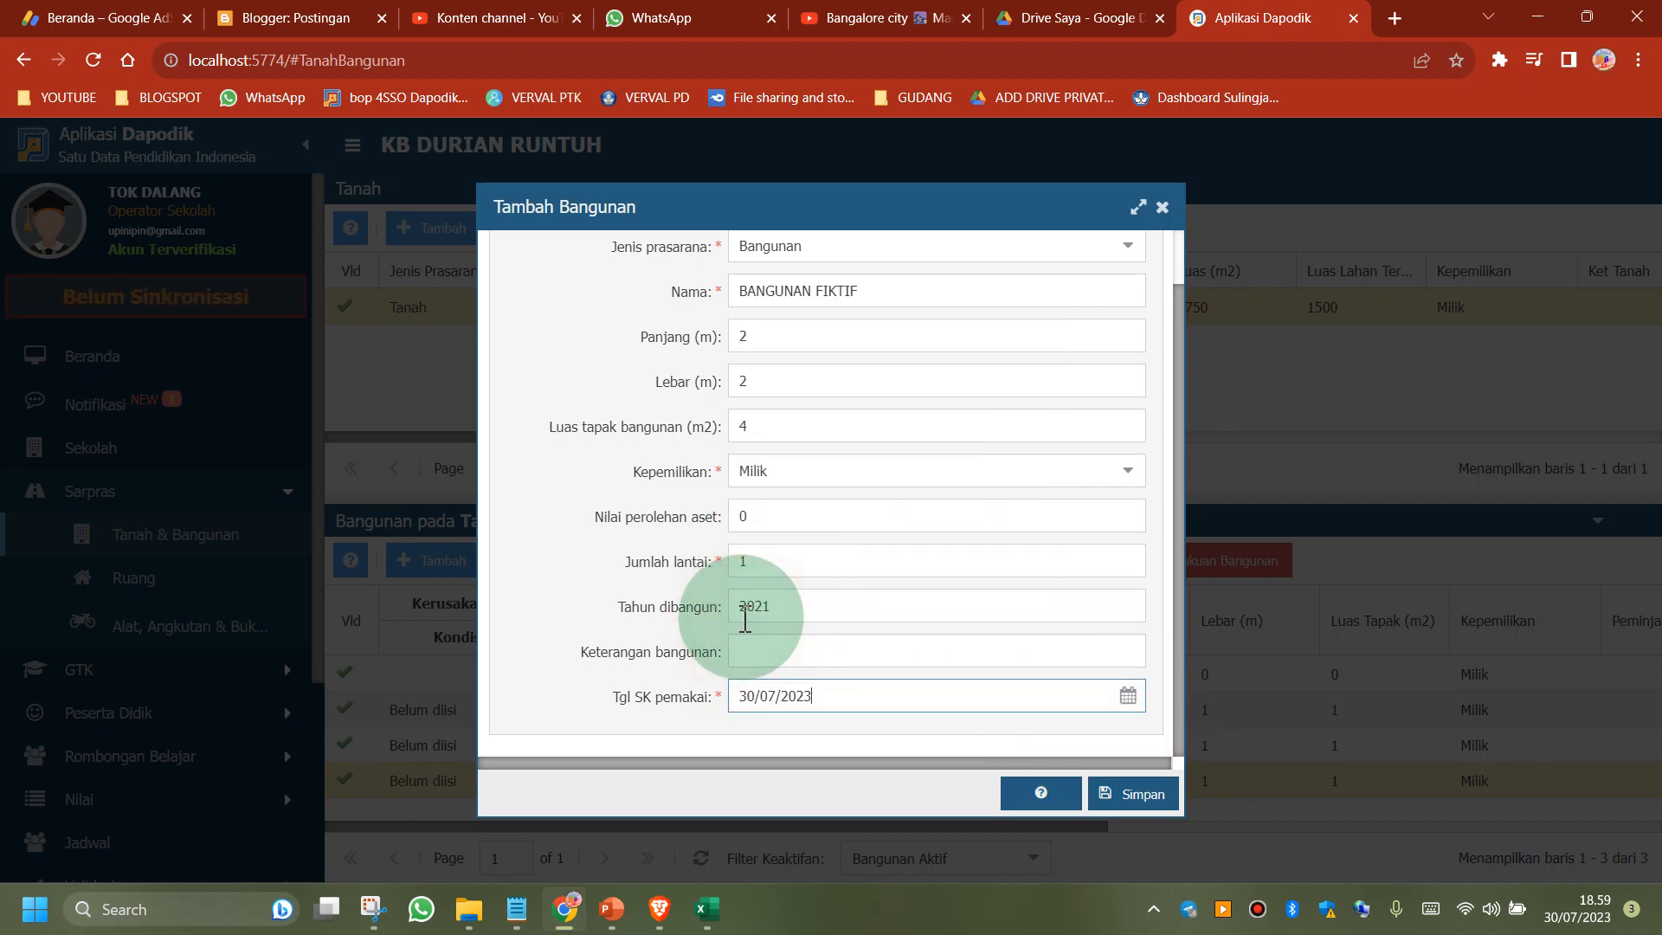
click(1151, 798)
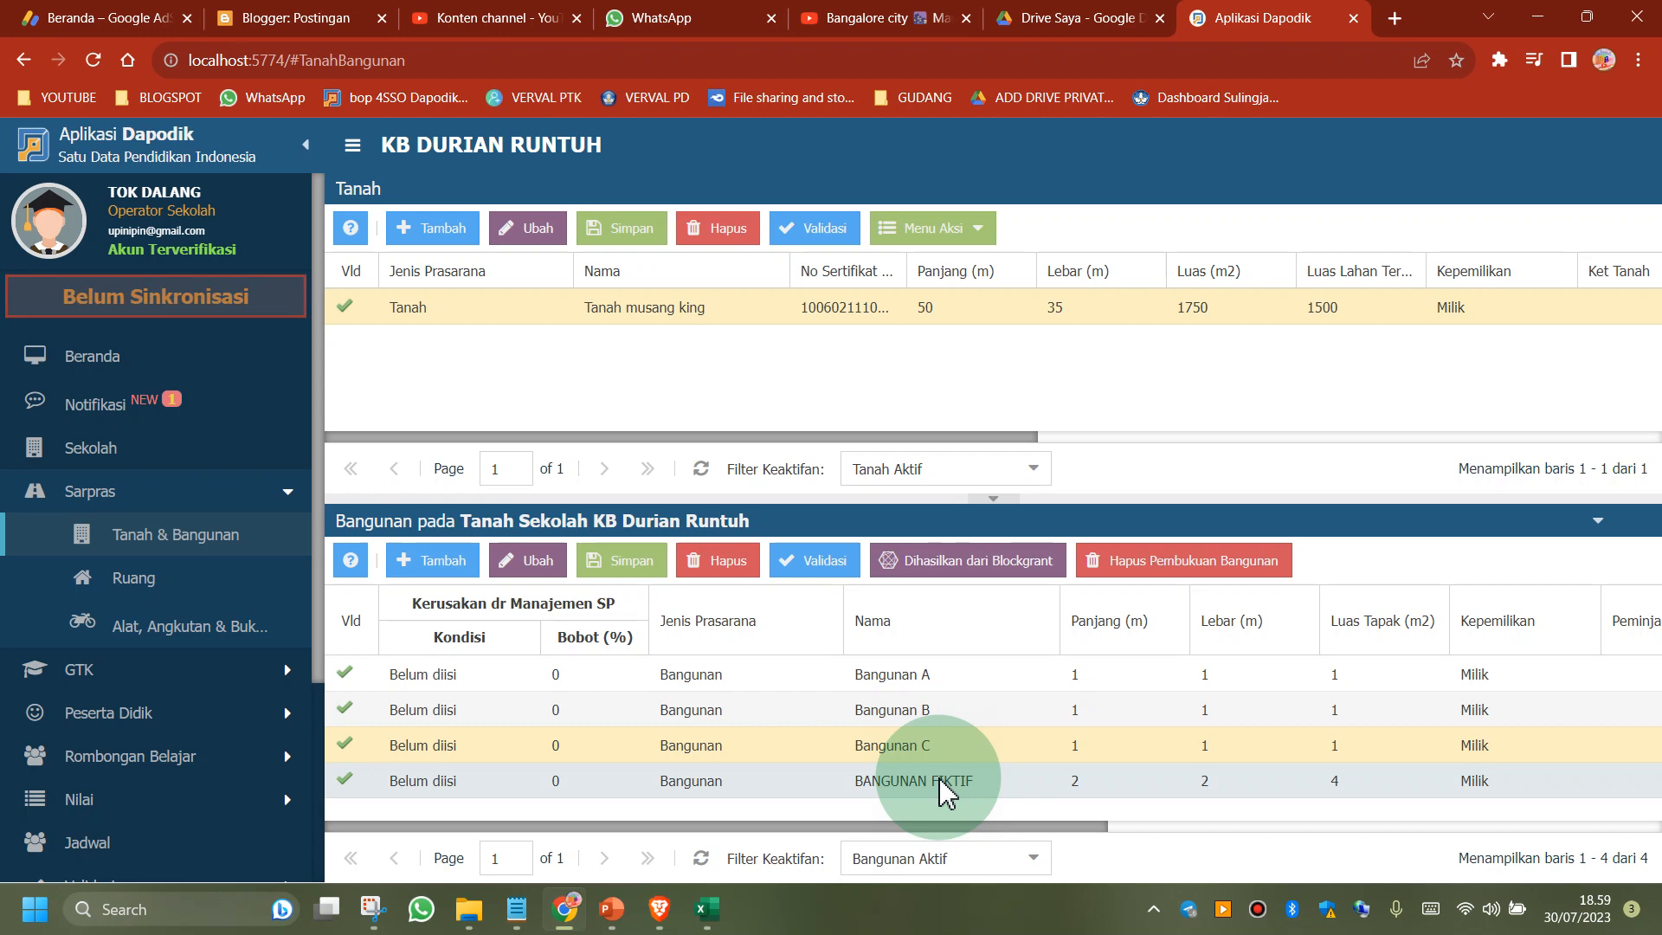
Try to delete classroom Kelas B of Bangunan B from the school's room list
click(113, 589)
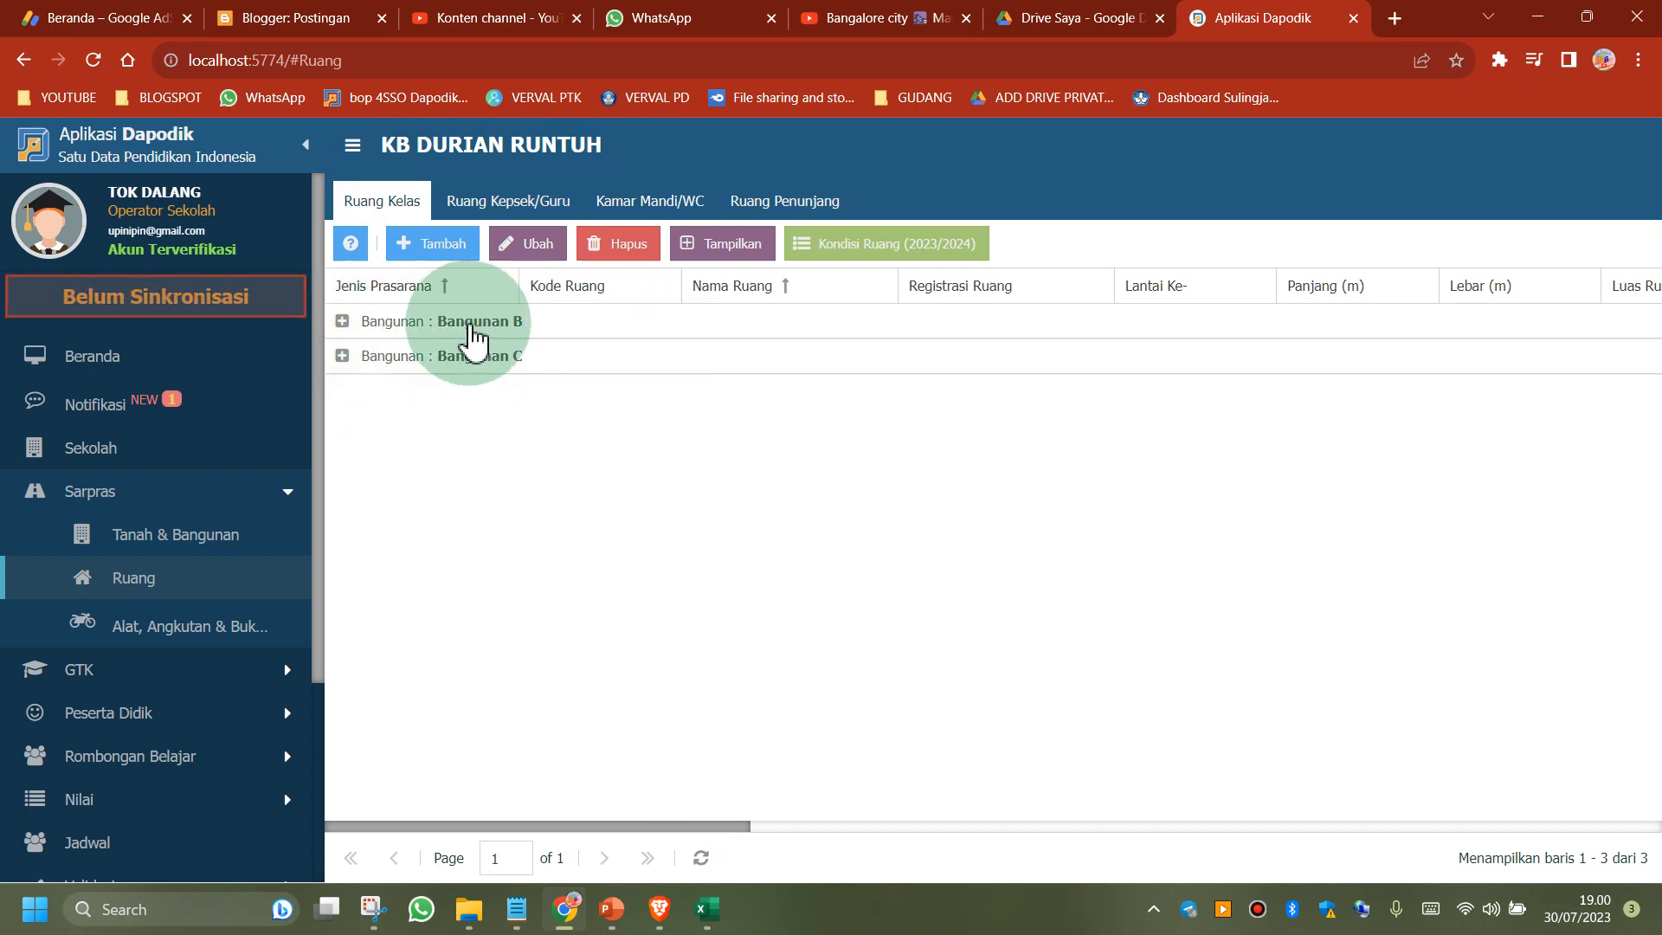
click(470, 328)
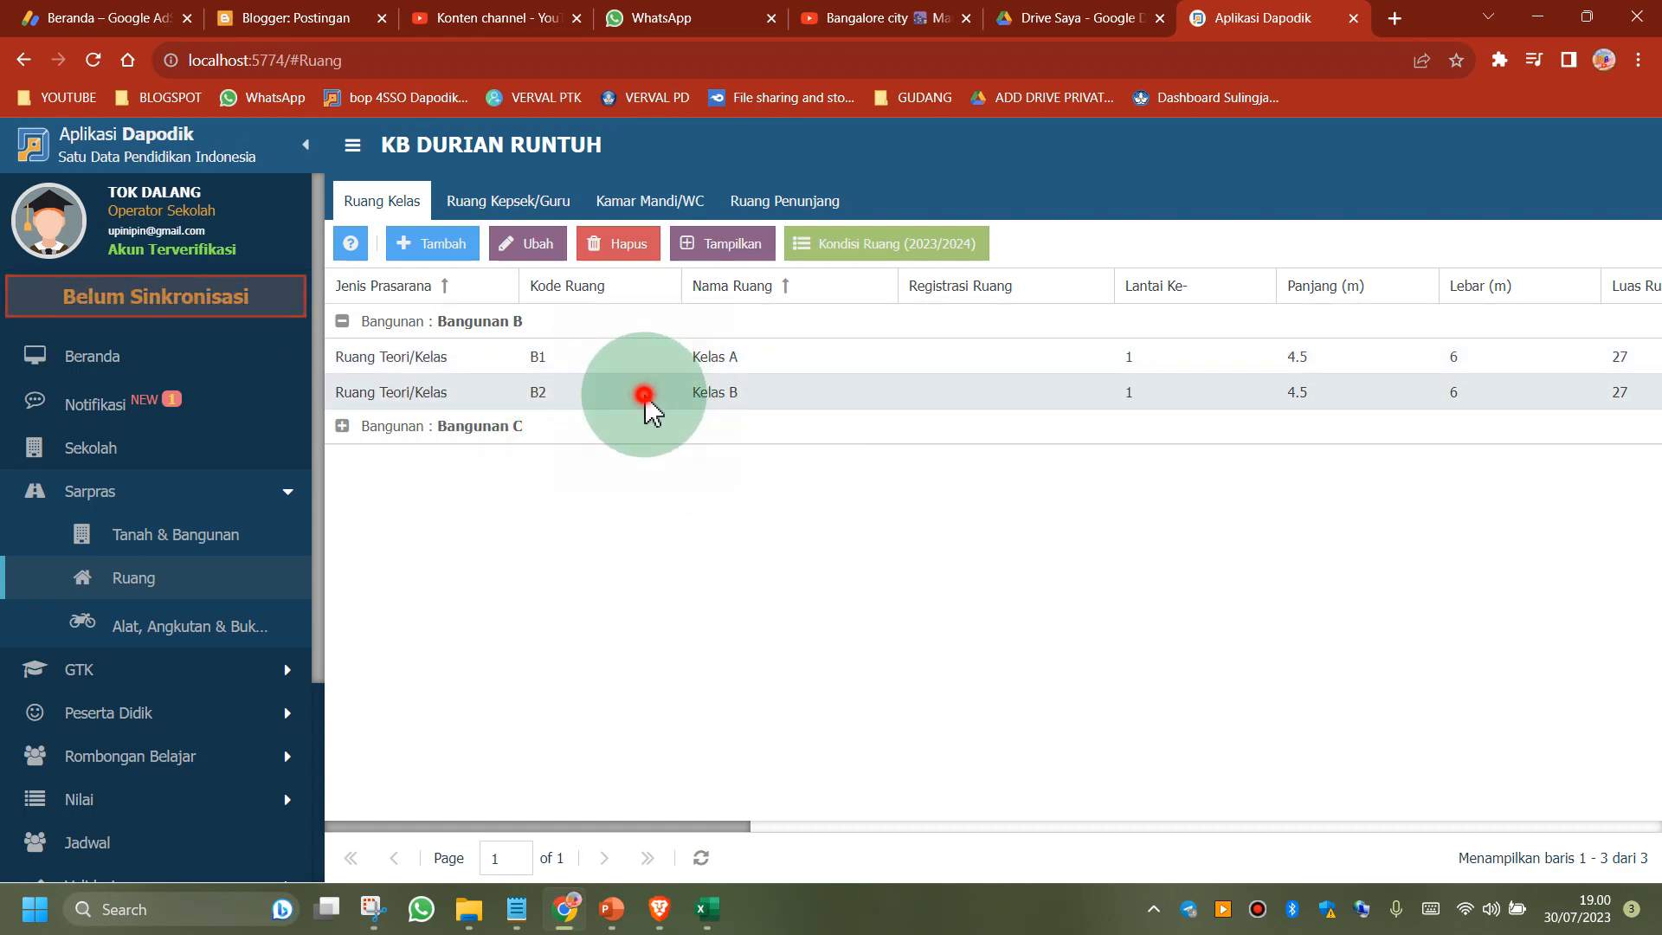
click(622, 244)
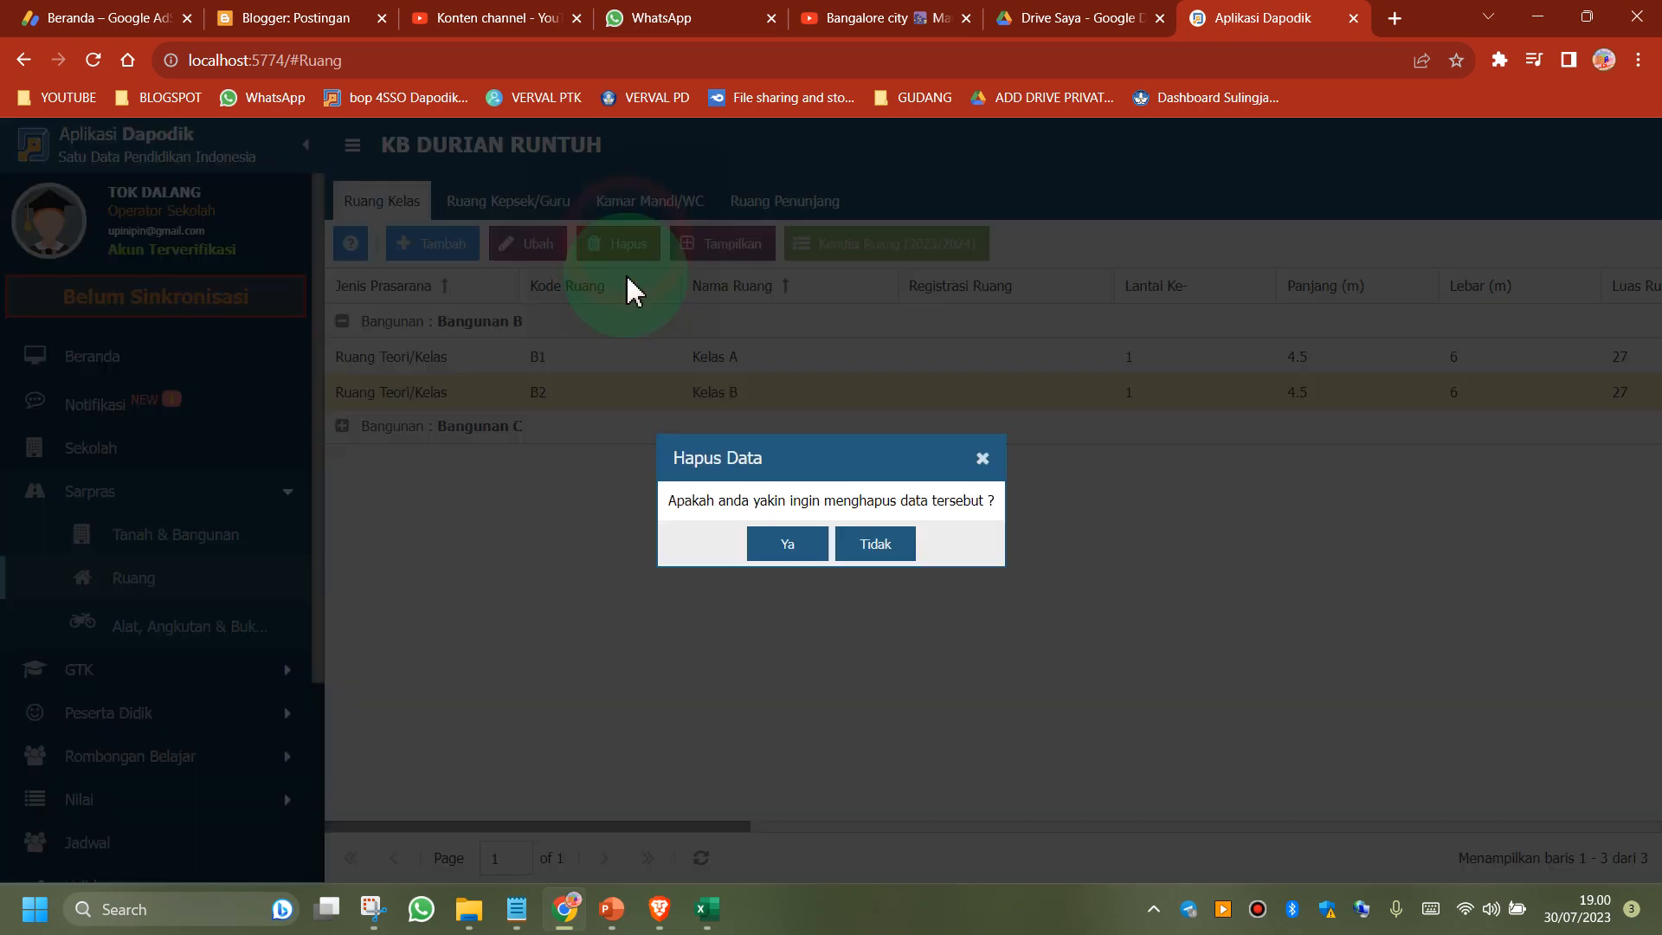
click(786, 546)
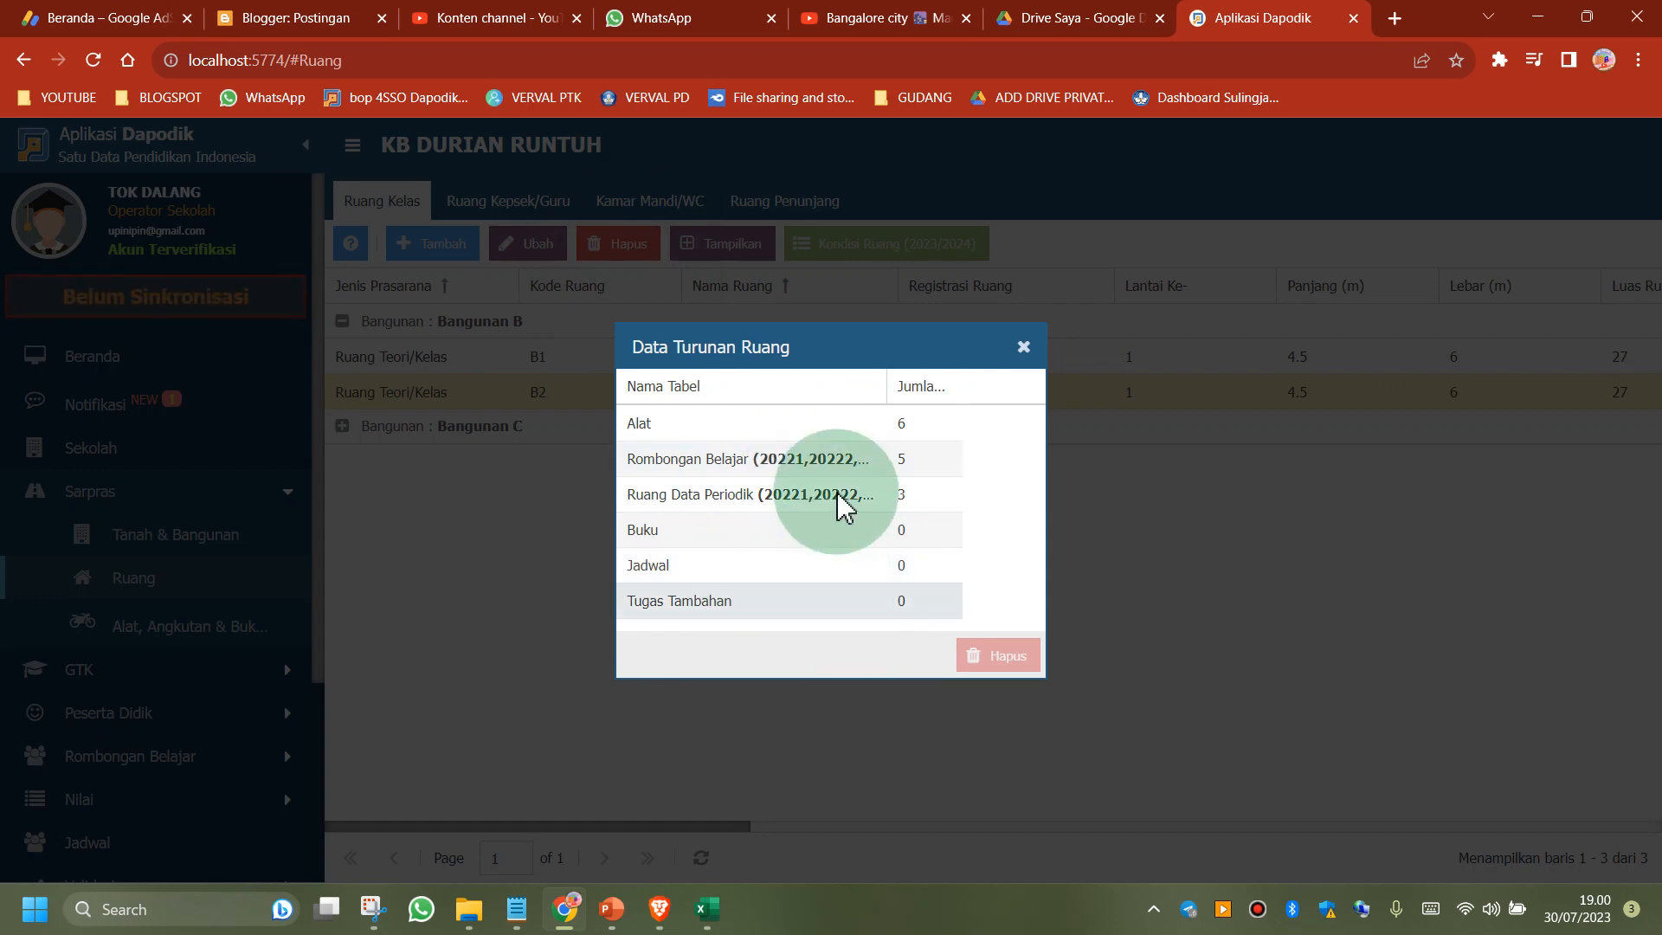
click(1023, 347)
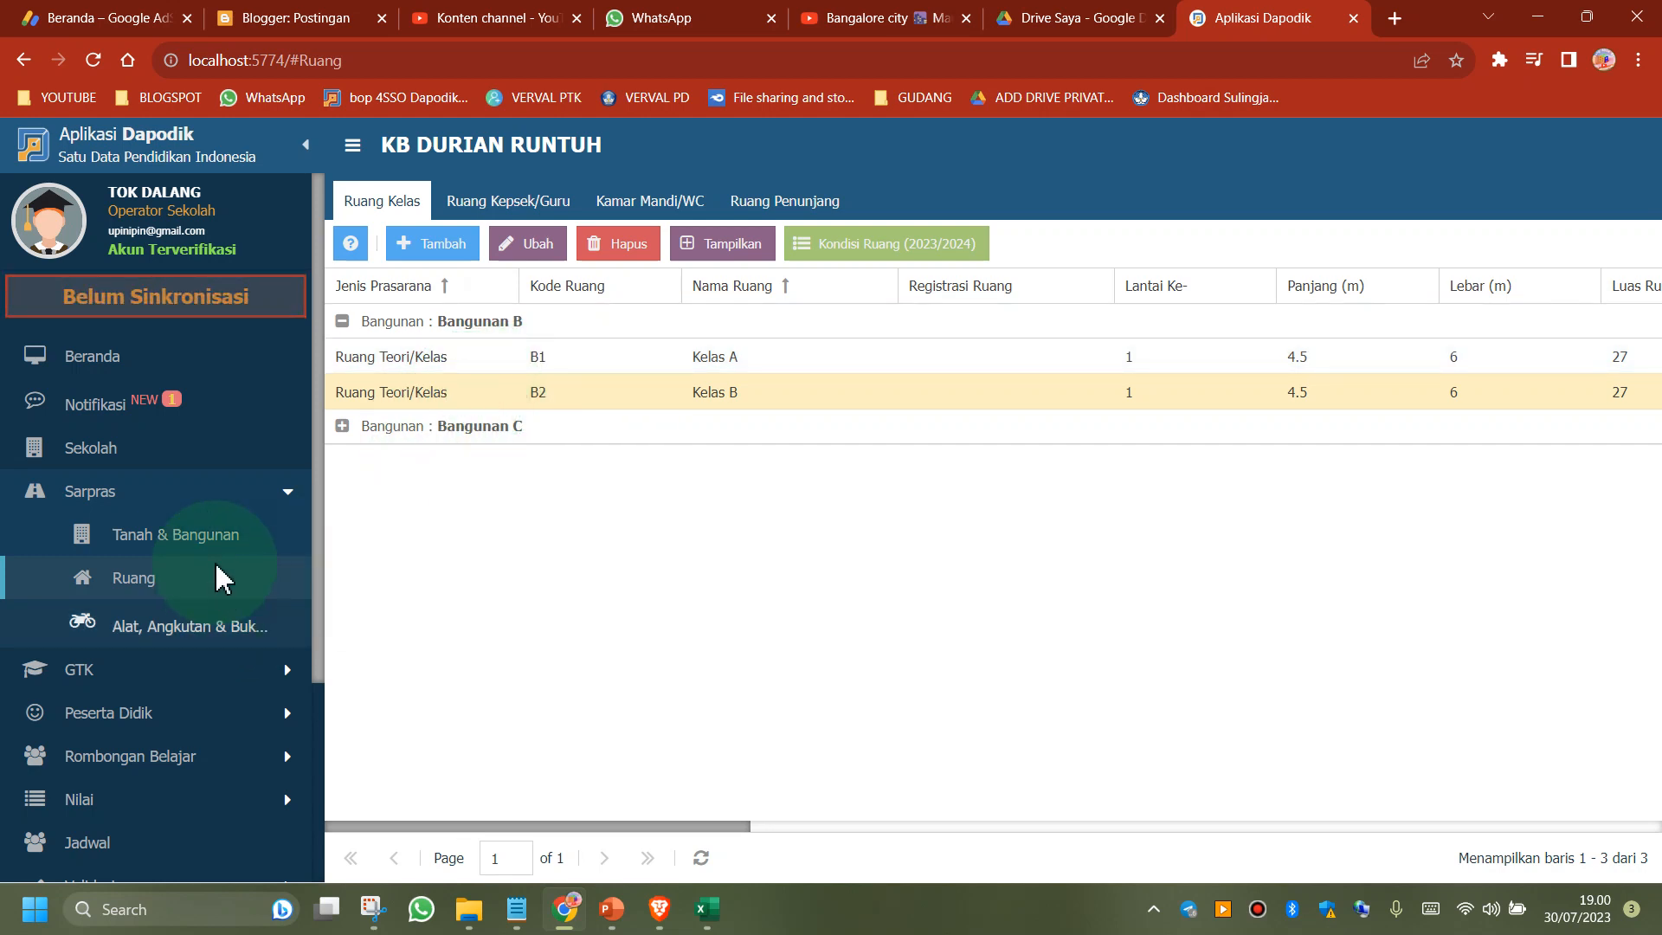
Reassign classroom Kelas B to the building BANGUNAN FIKTIF and save the room record
click(389, 397)
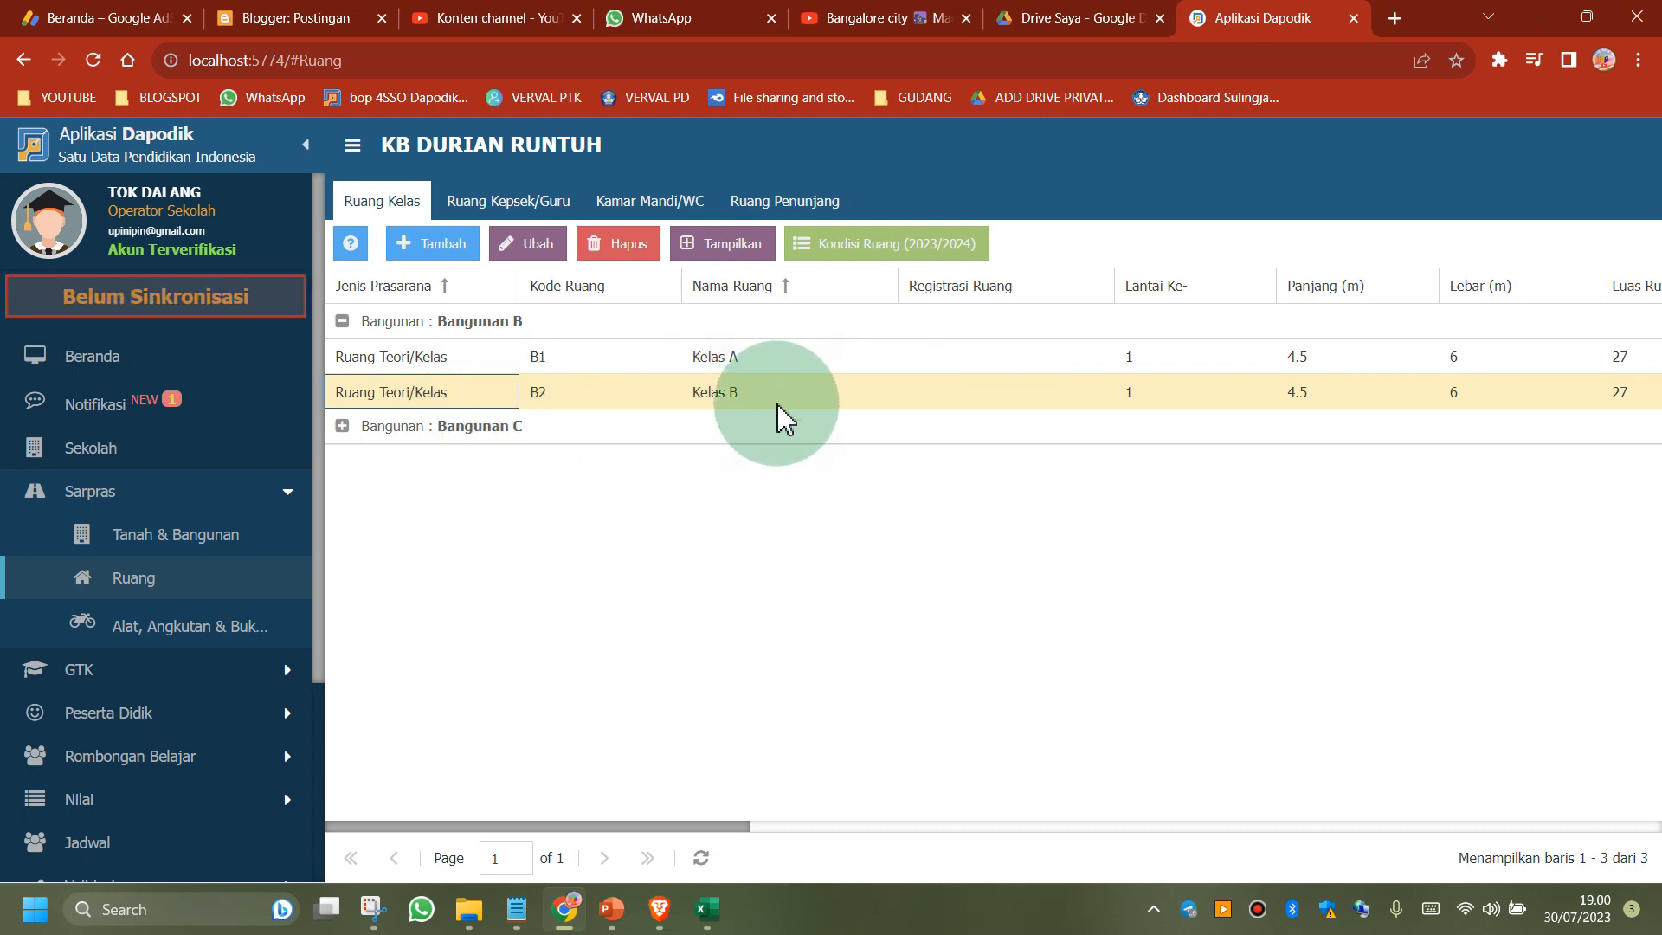
click(524, 245)
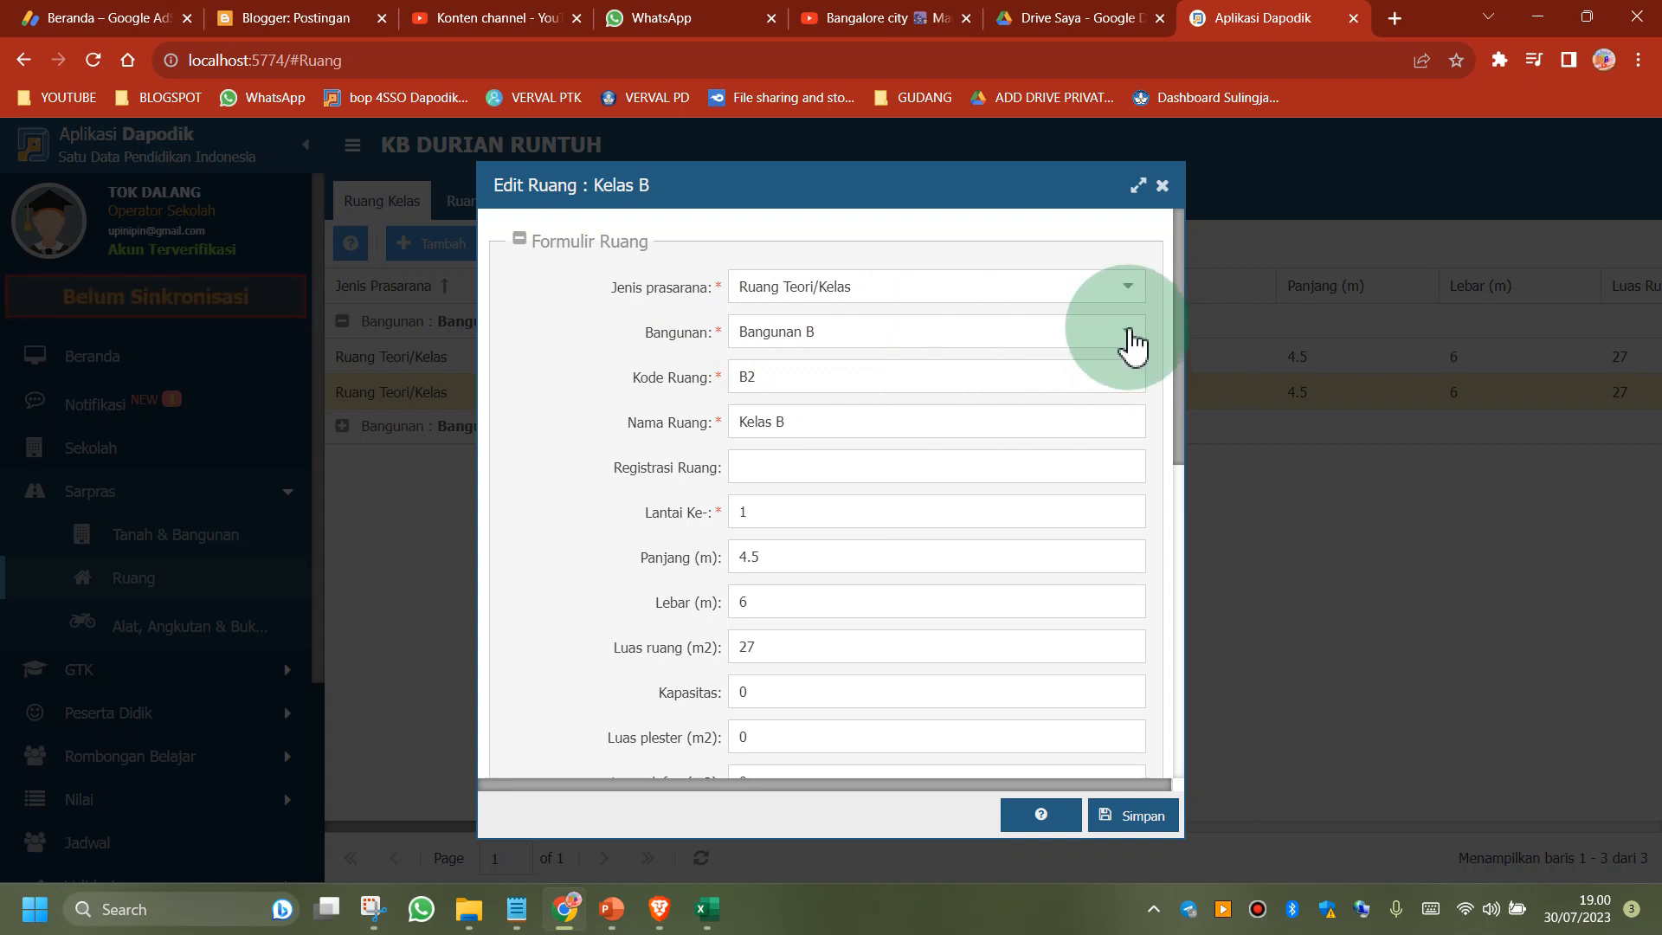
click(1128, 334)
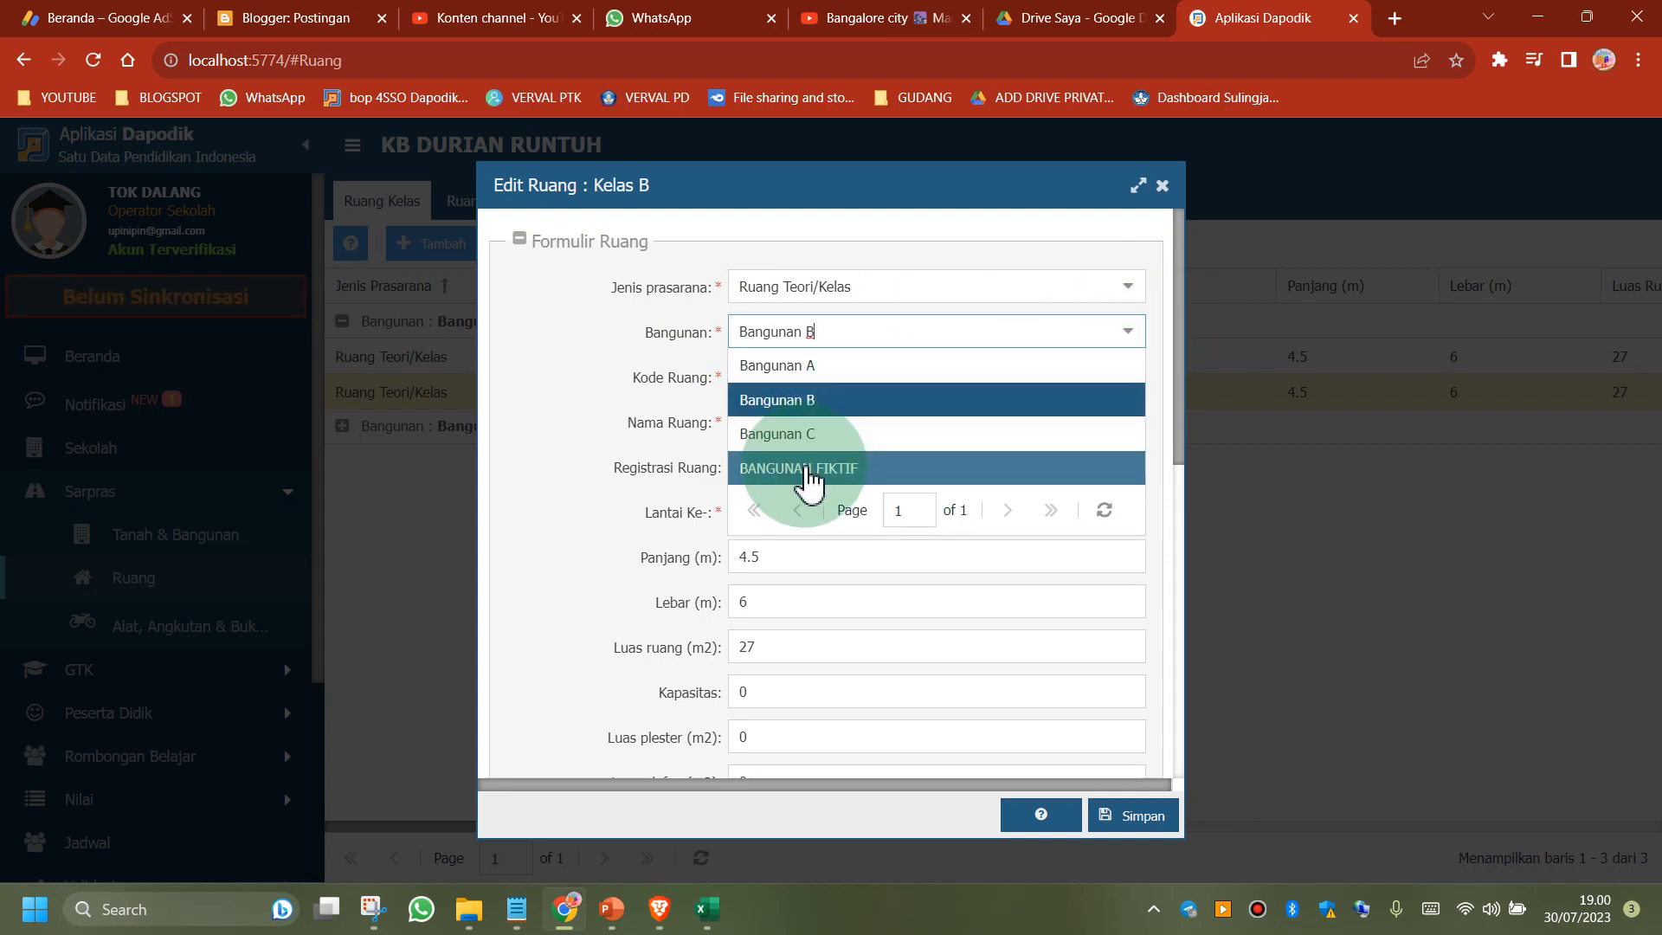
click(805, 467)
click(1137, 825)
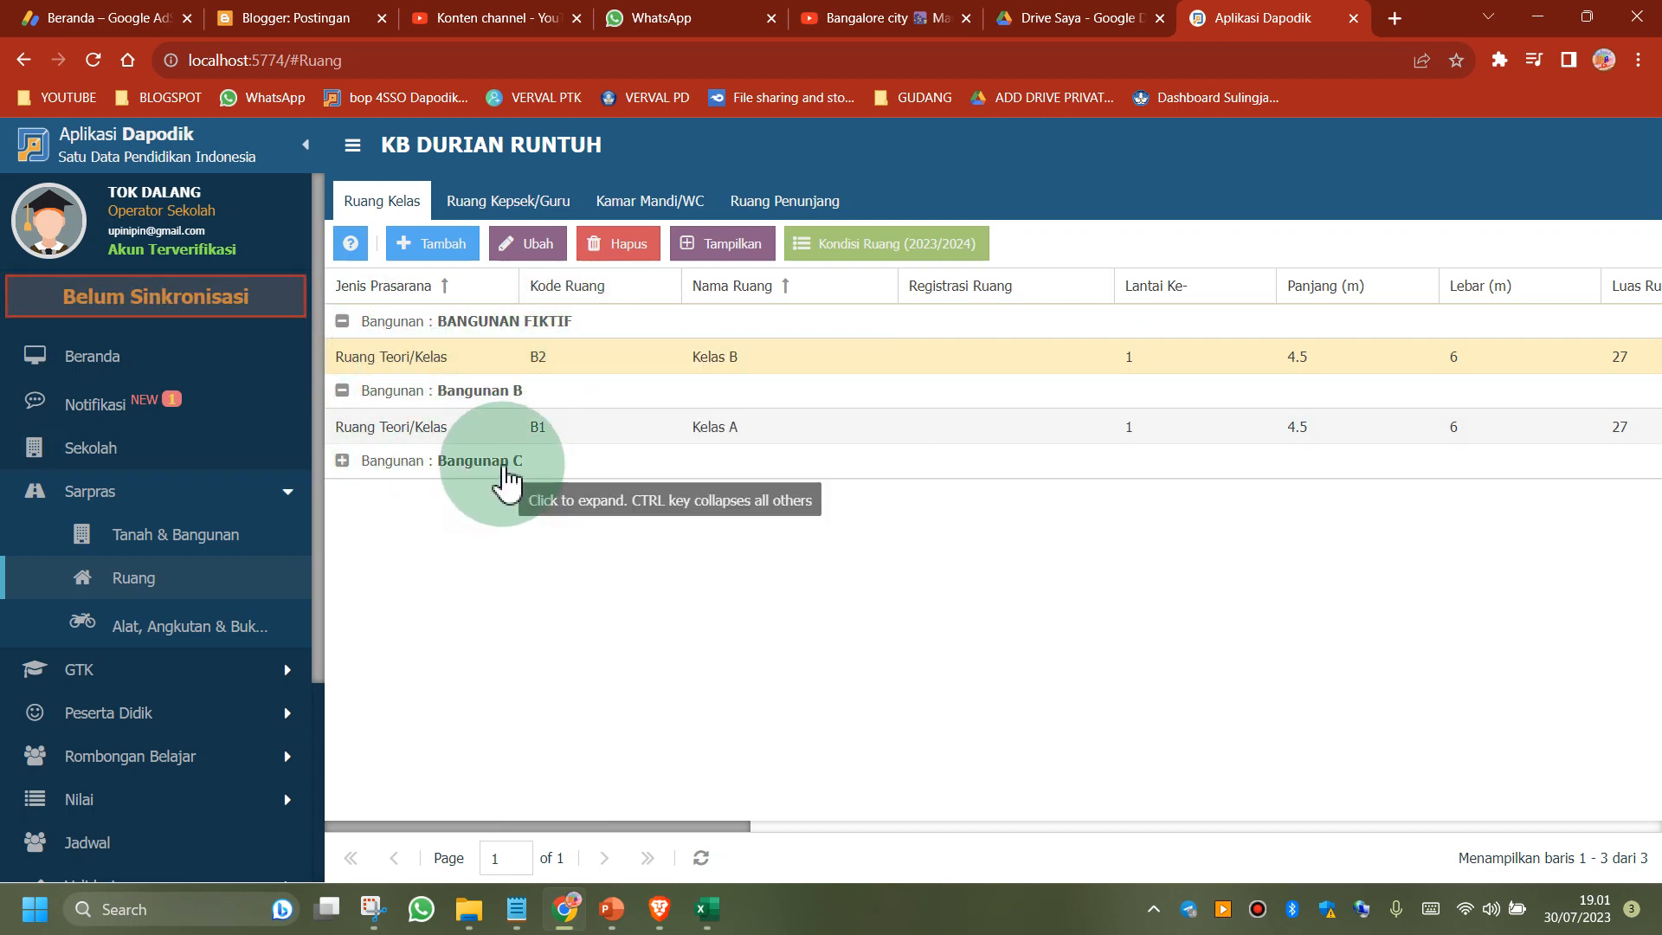
Try to delete classroom Kelas C listed under Bangunan C
click(505, 472)
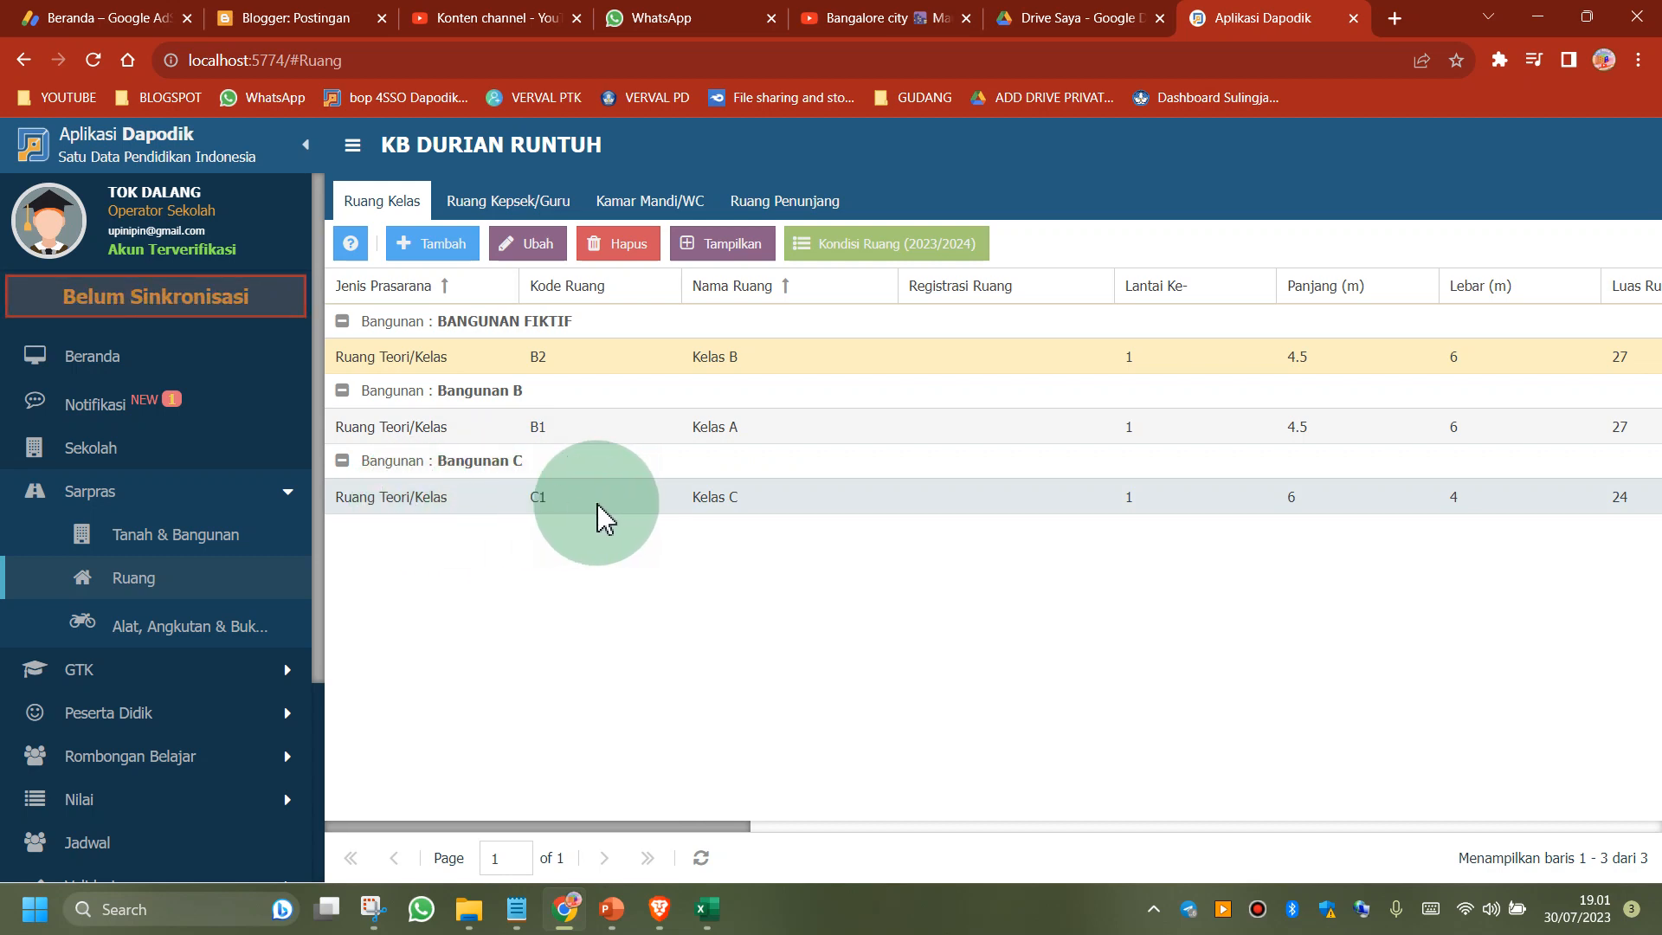
click(628, 515)
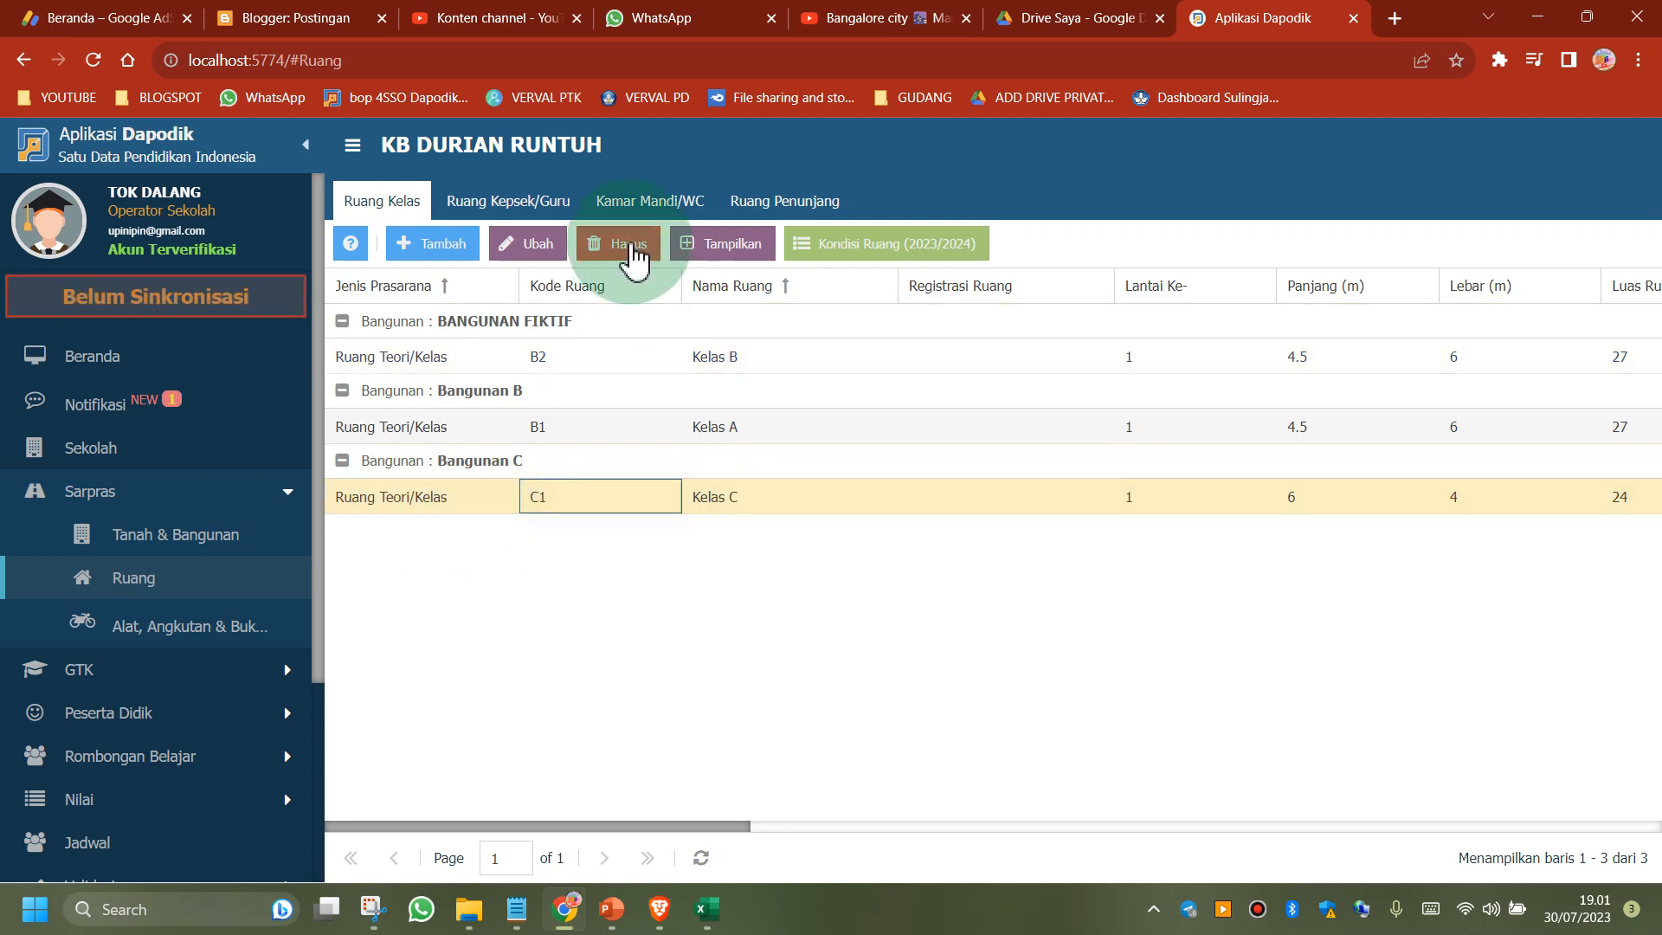
click(633, 251)
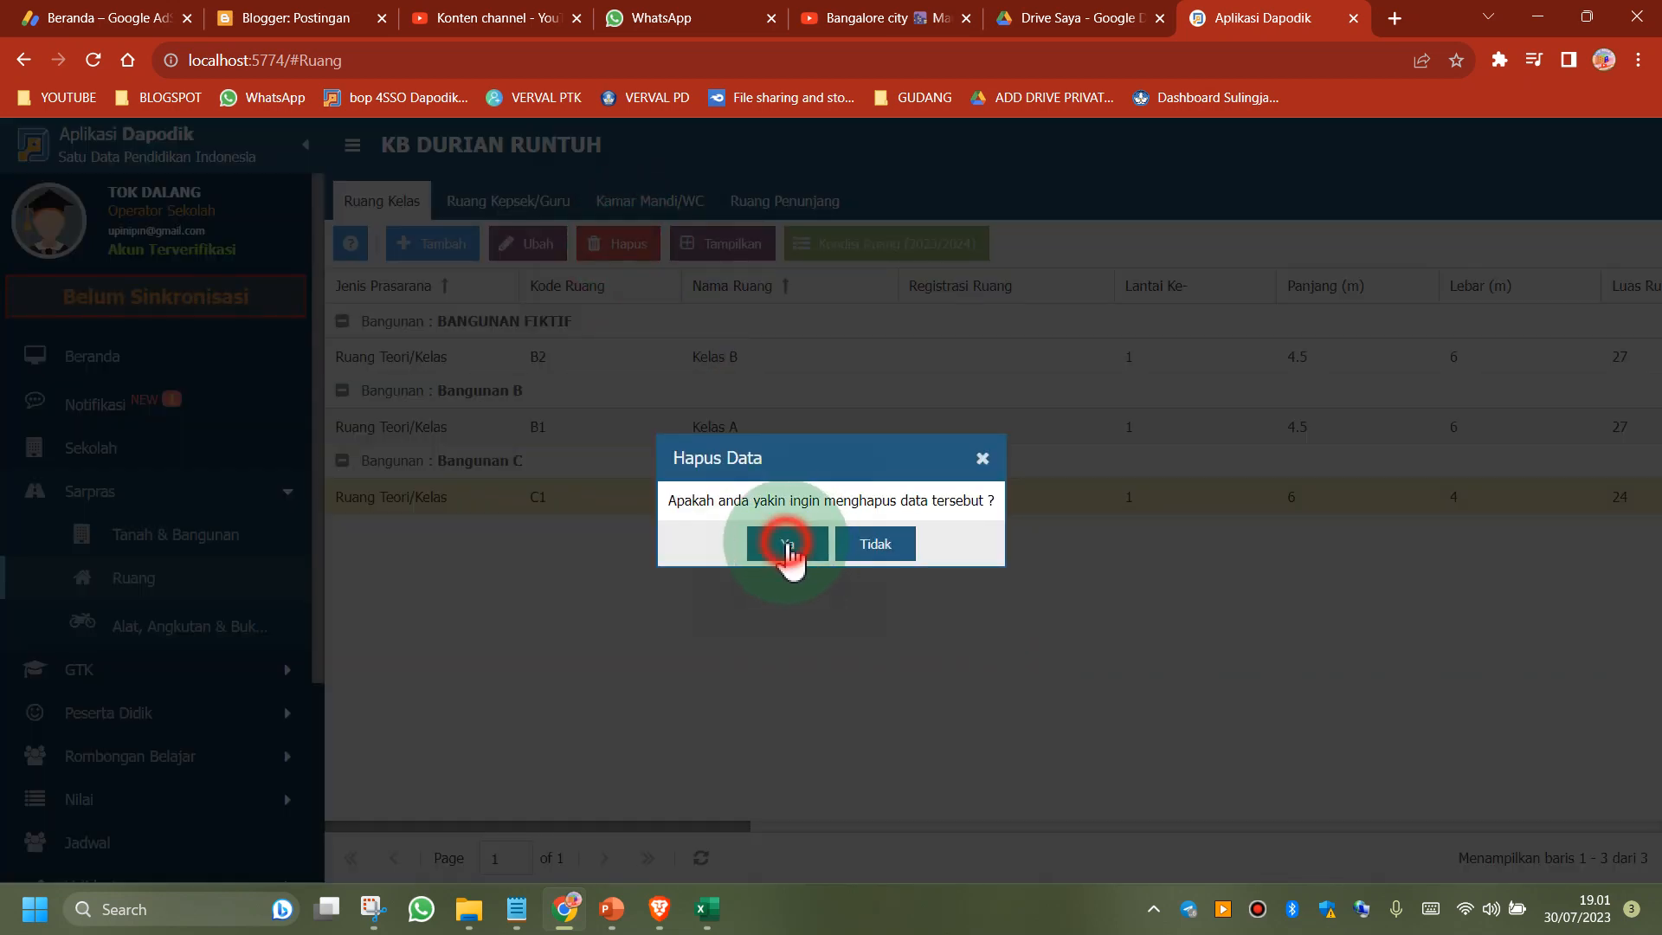
click(787, 543)
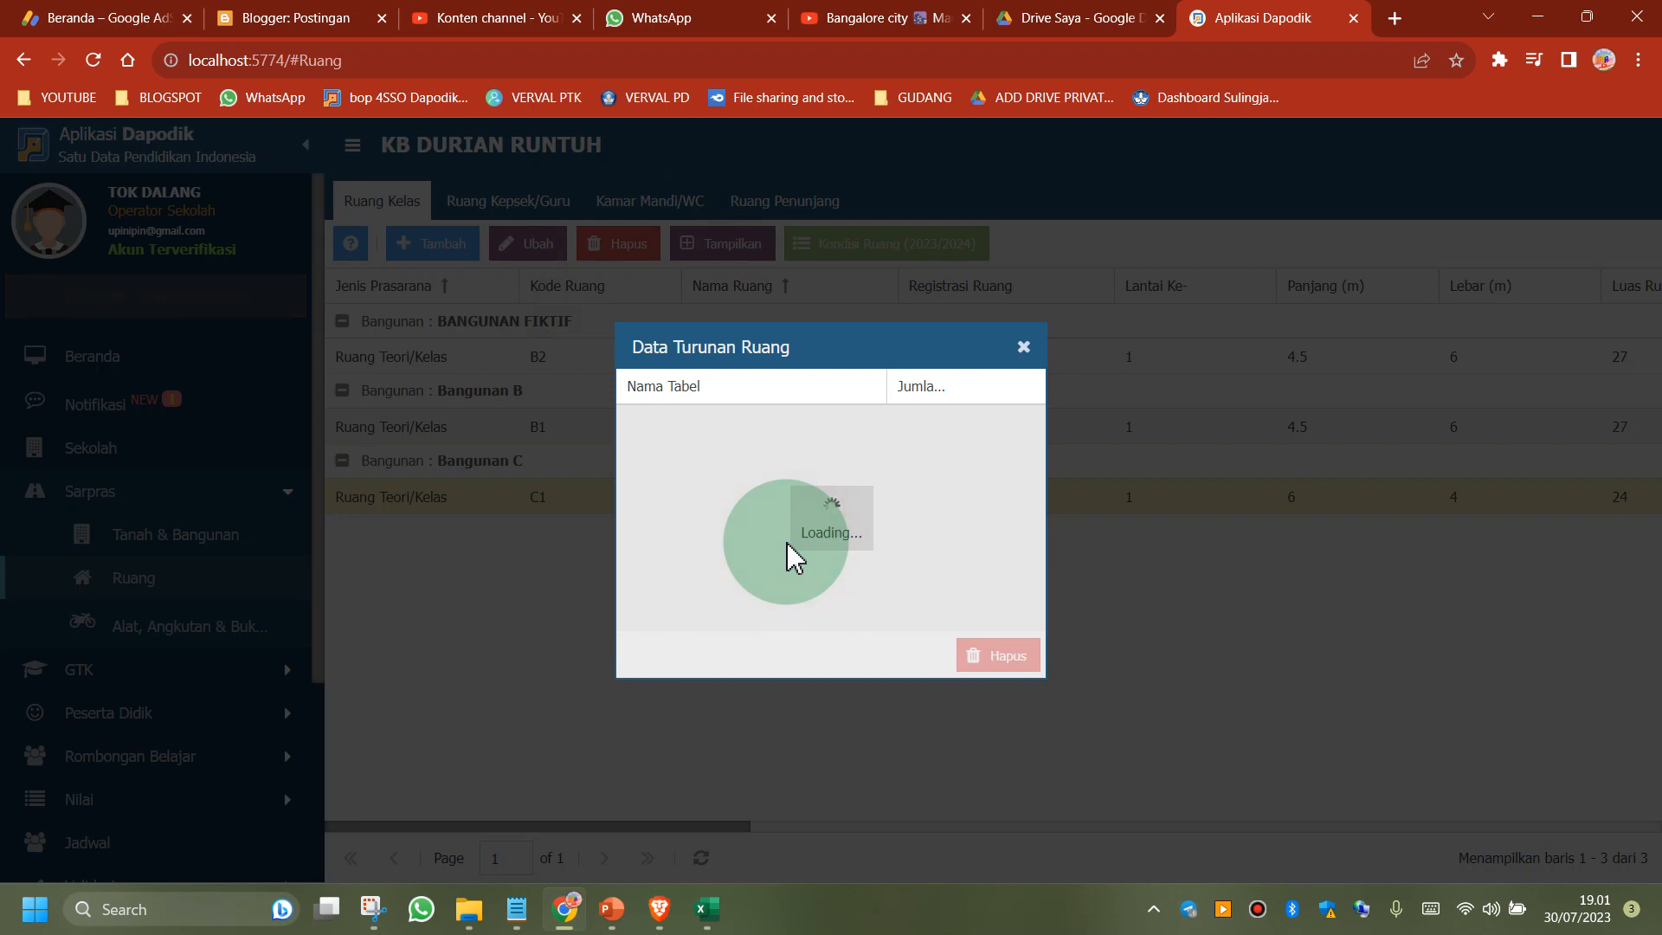
click(1023, 348)
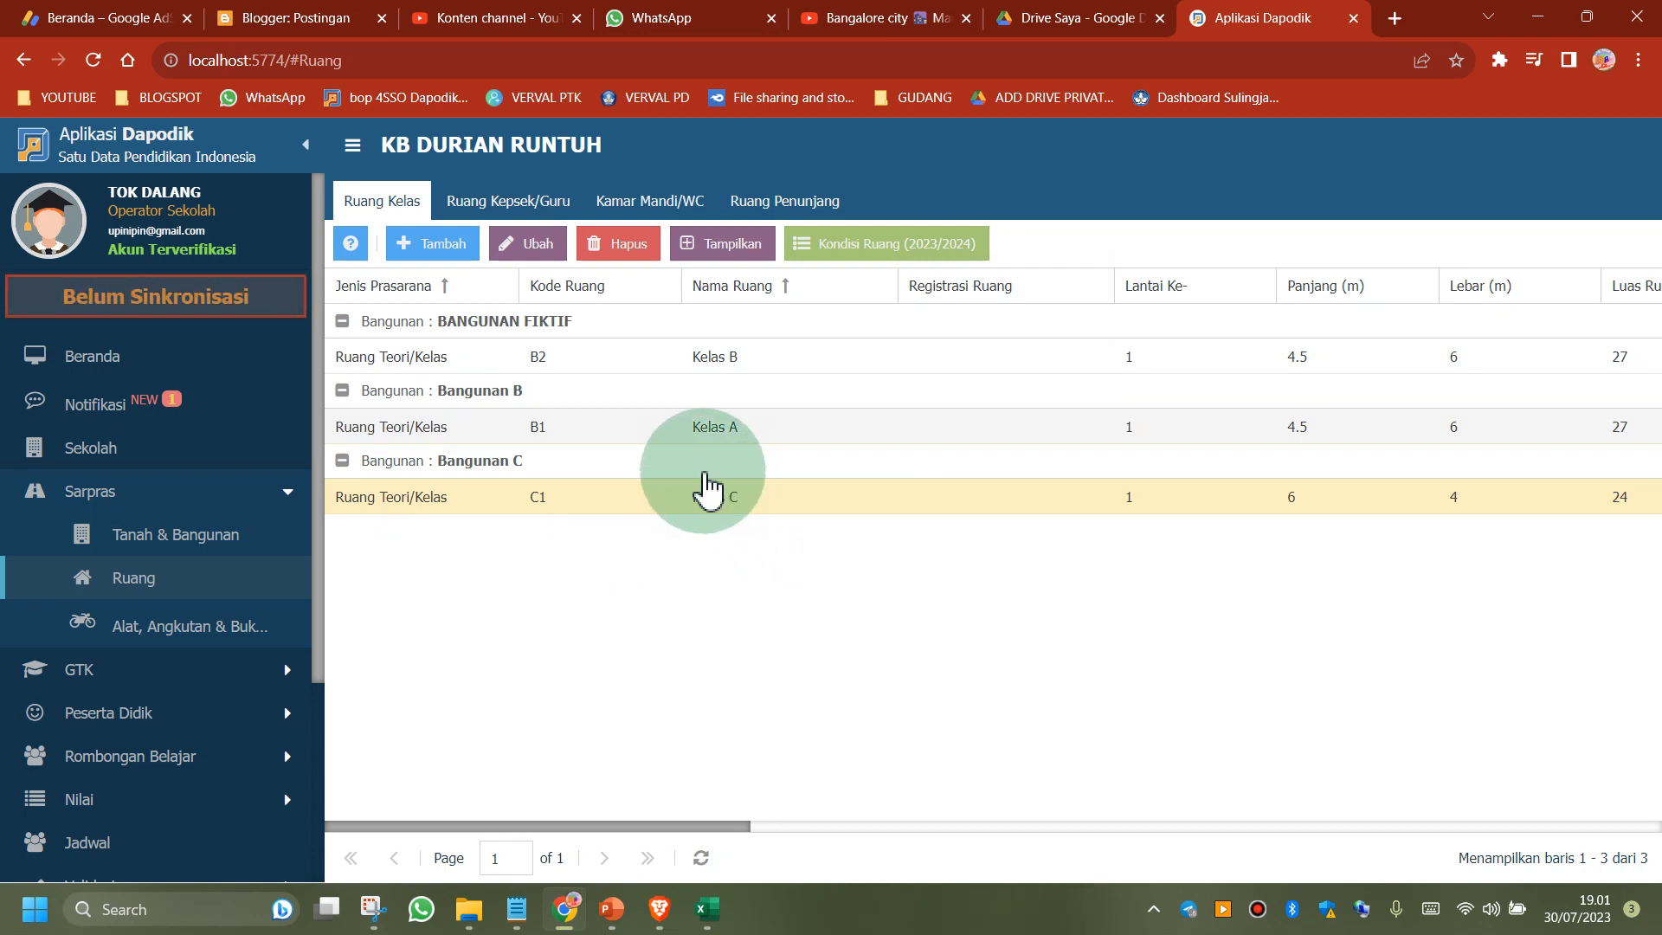
Reassign classroom Kelas C to the building BANGUNAN FIKTIF and save the room record
click(465, 506)
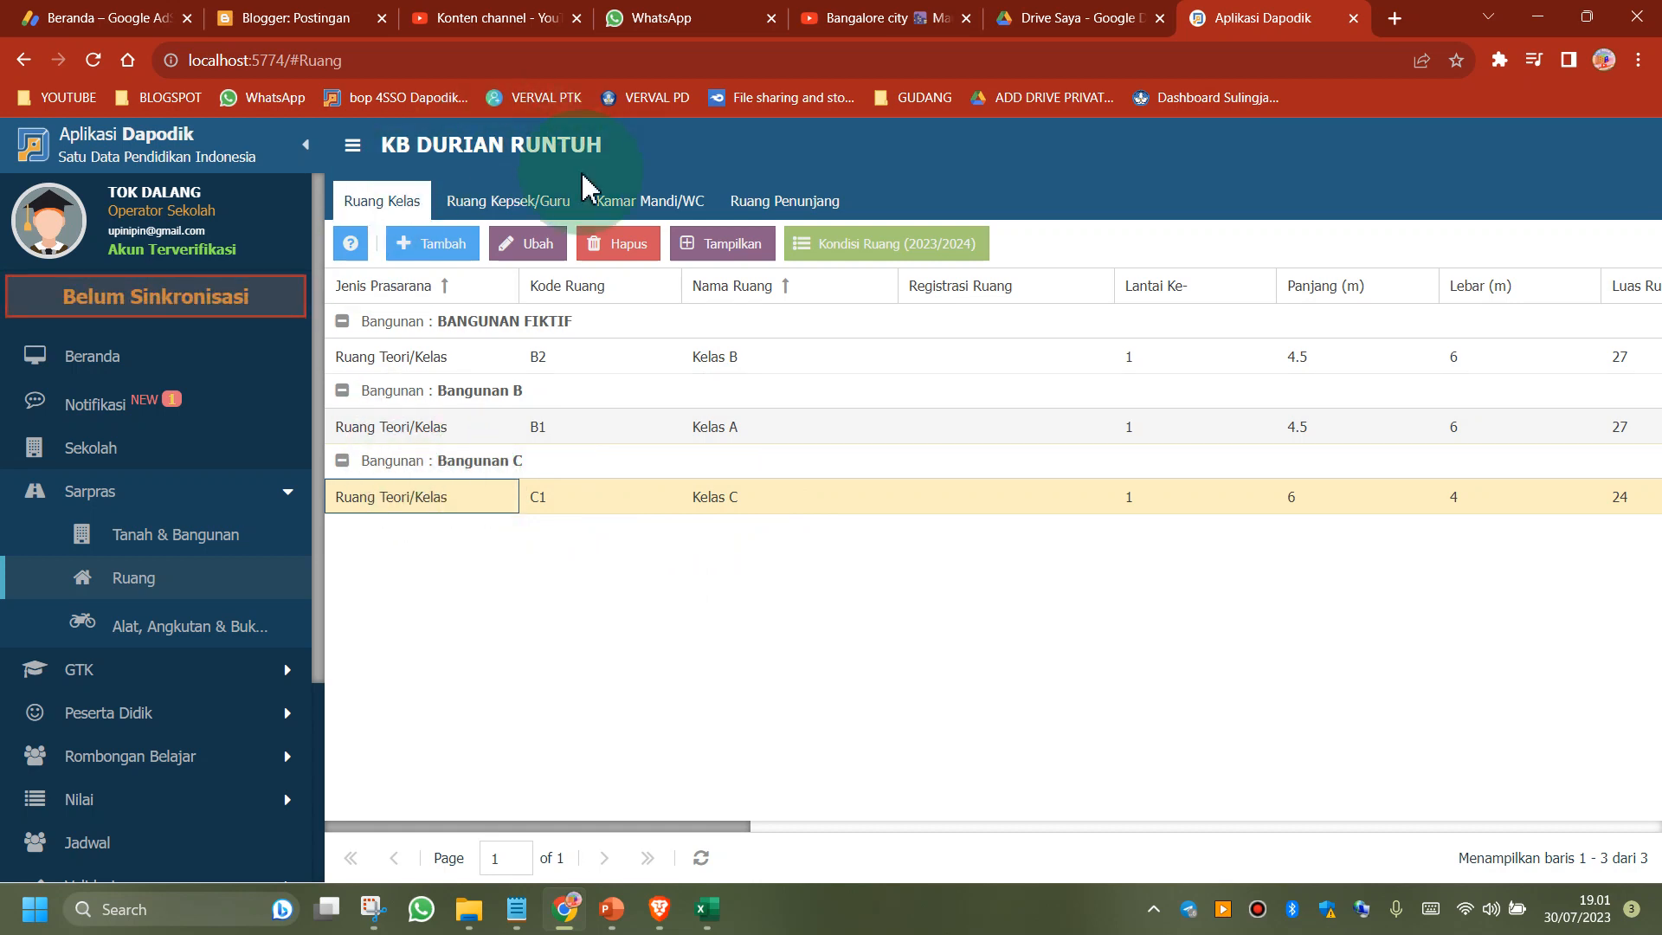
click(537, 251)
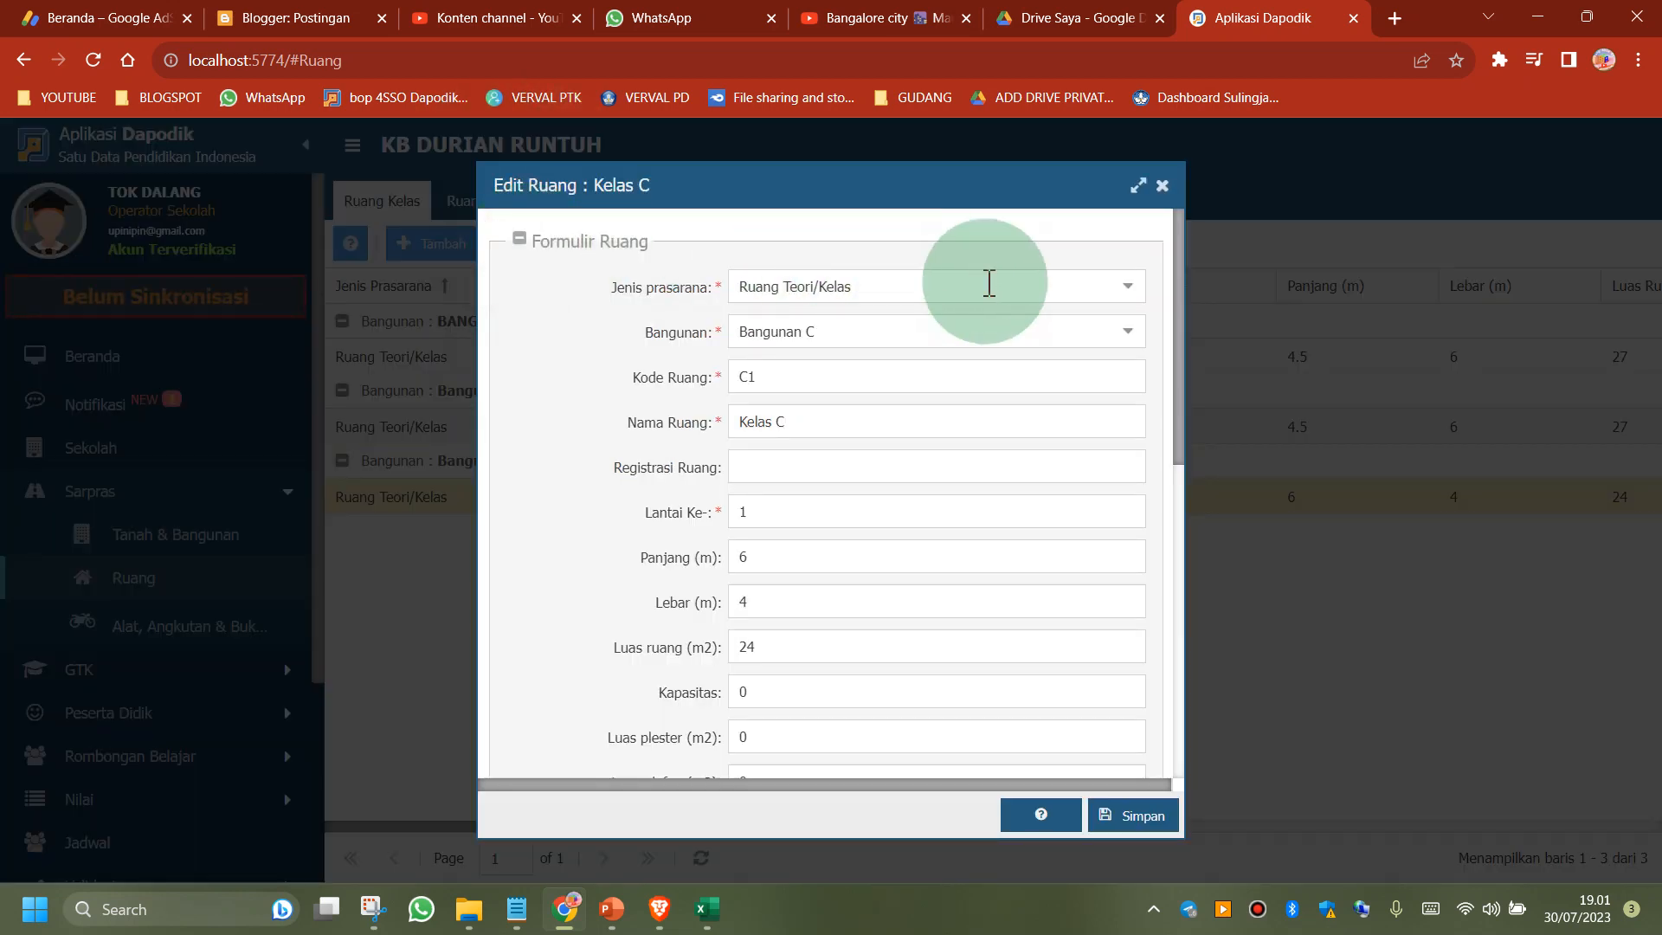
click(1126, 335)
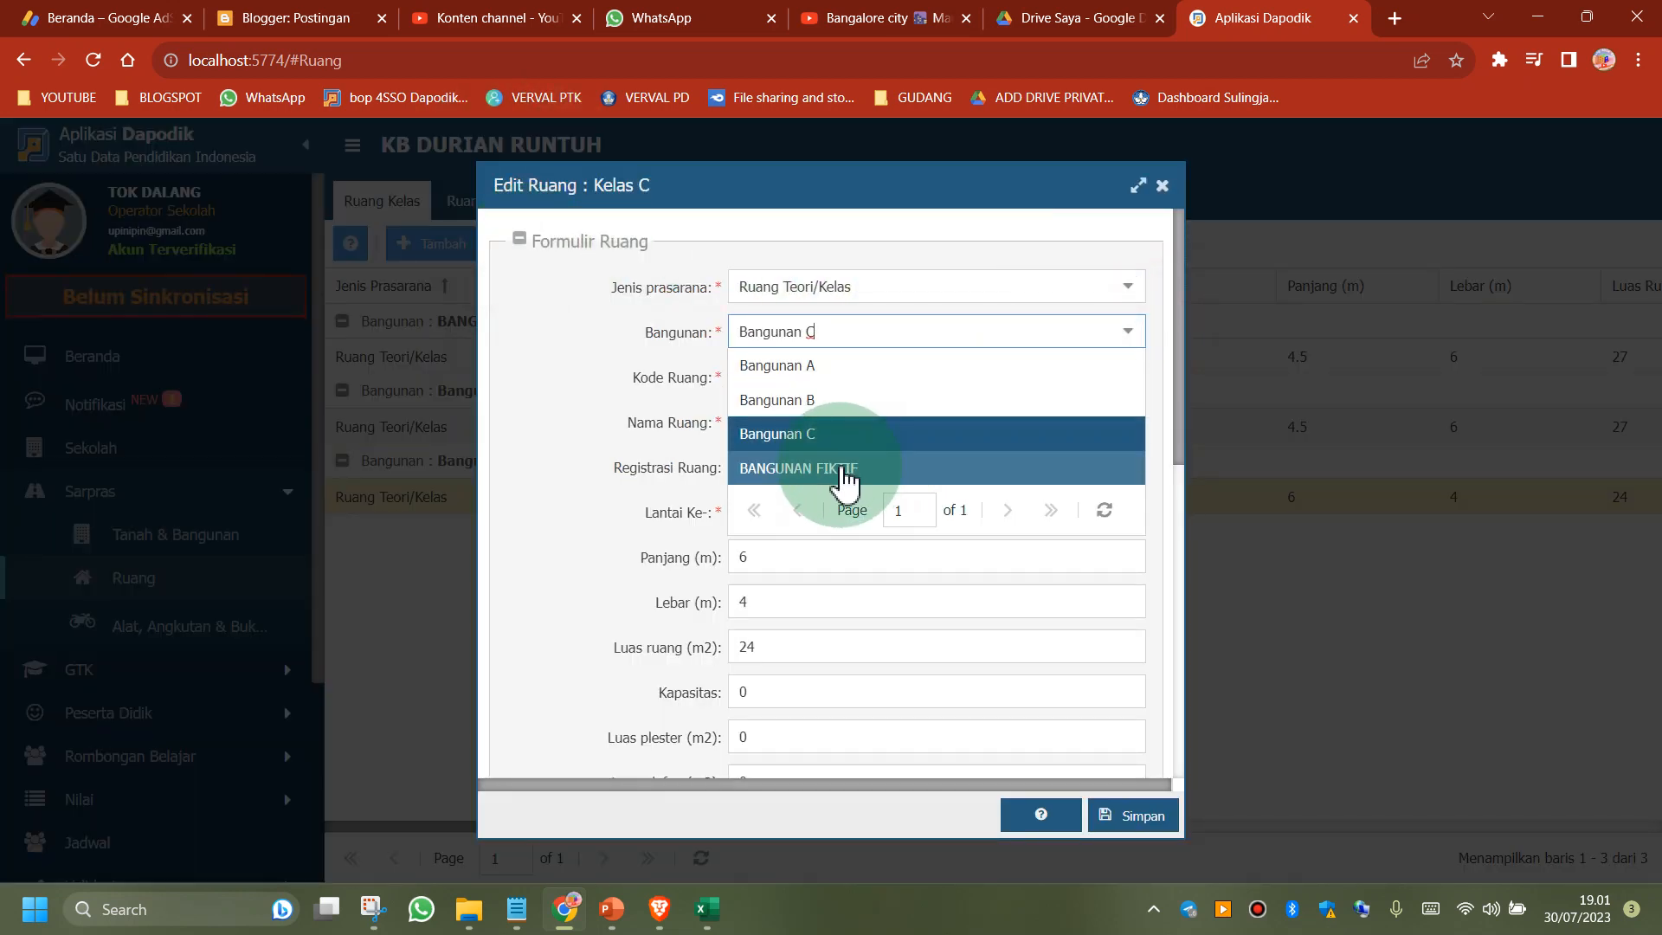
click(840, 467)
click(1151, 818)
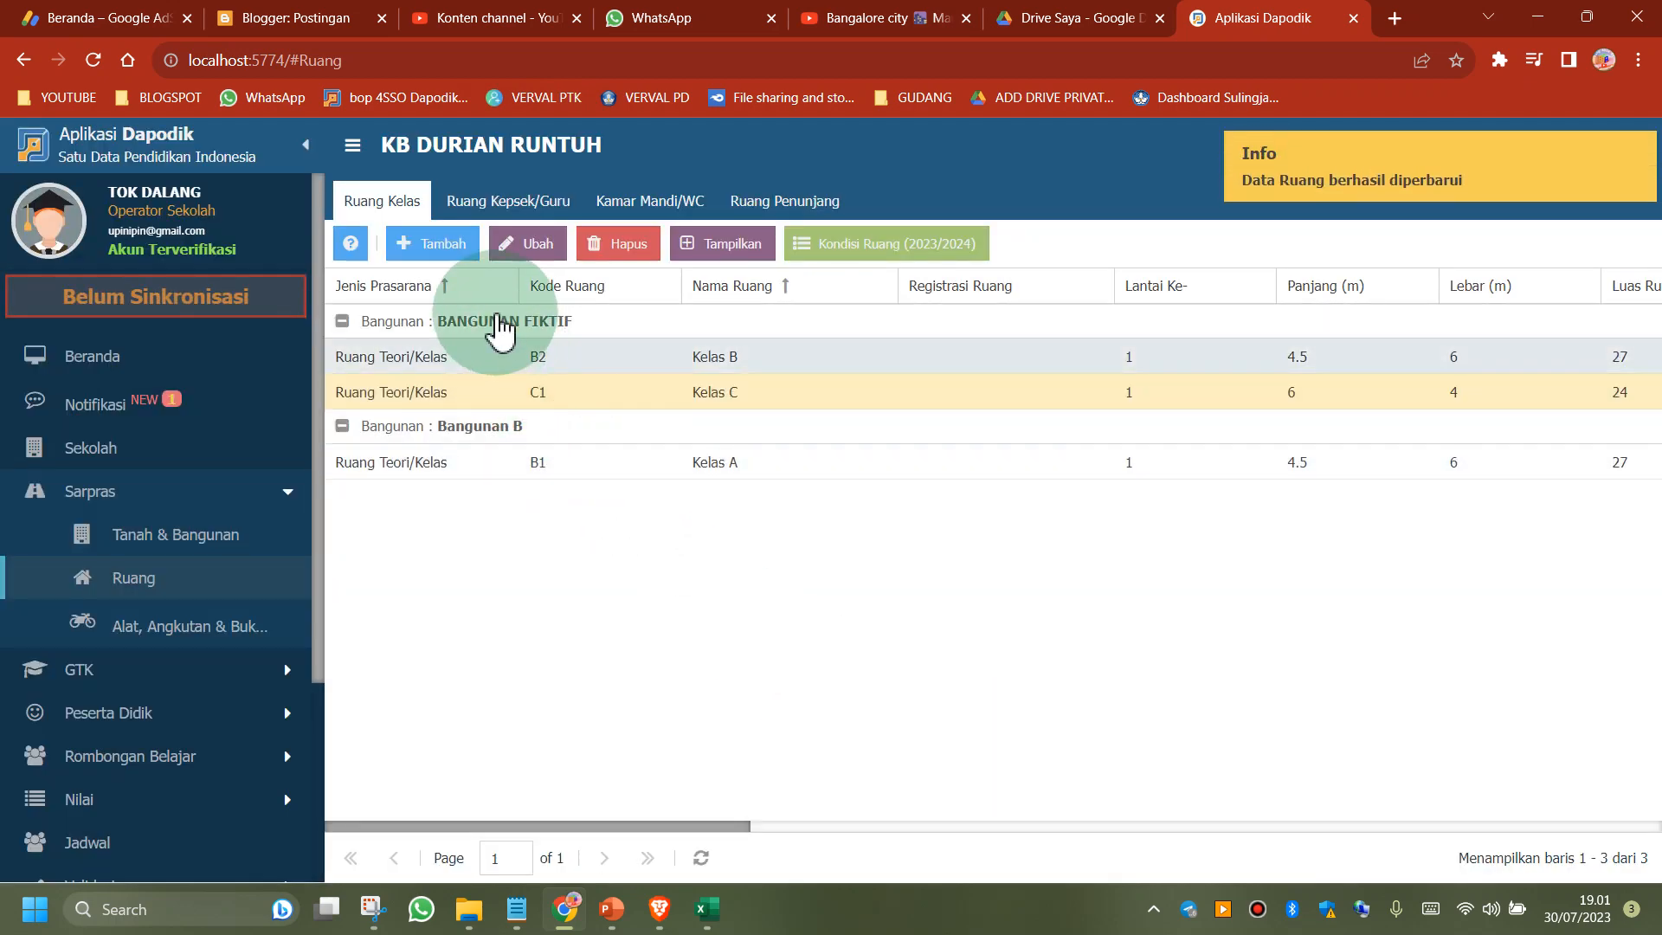
click(491, 324)
click(459, 322)
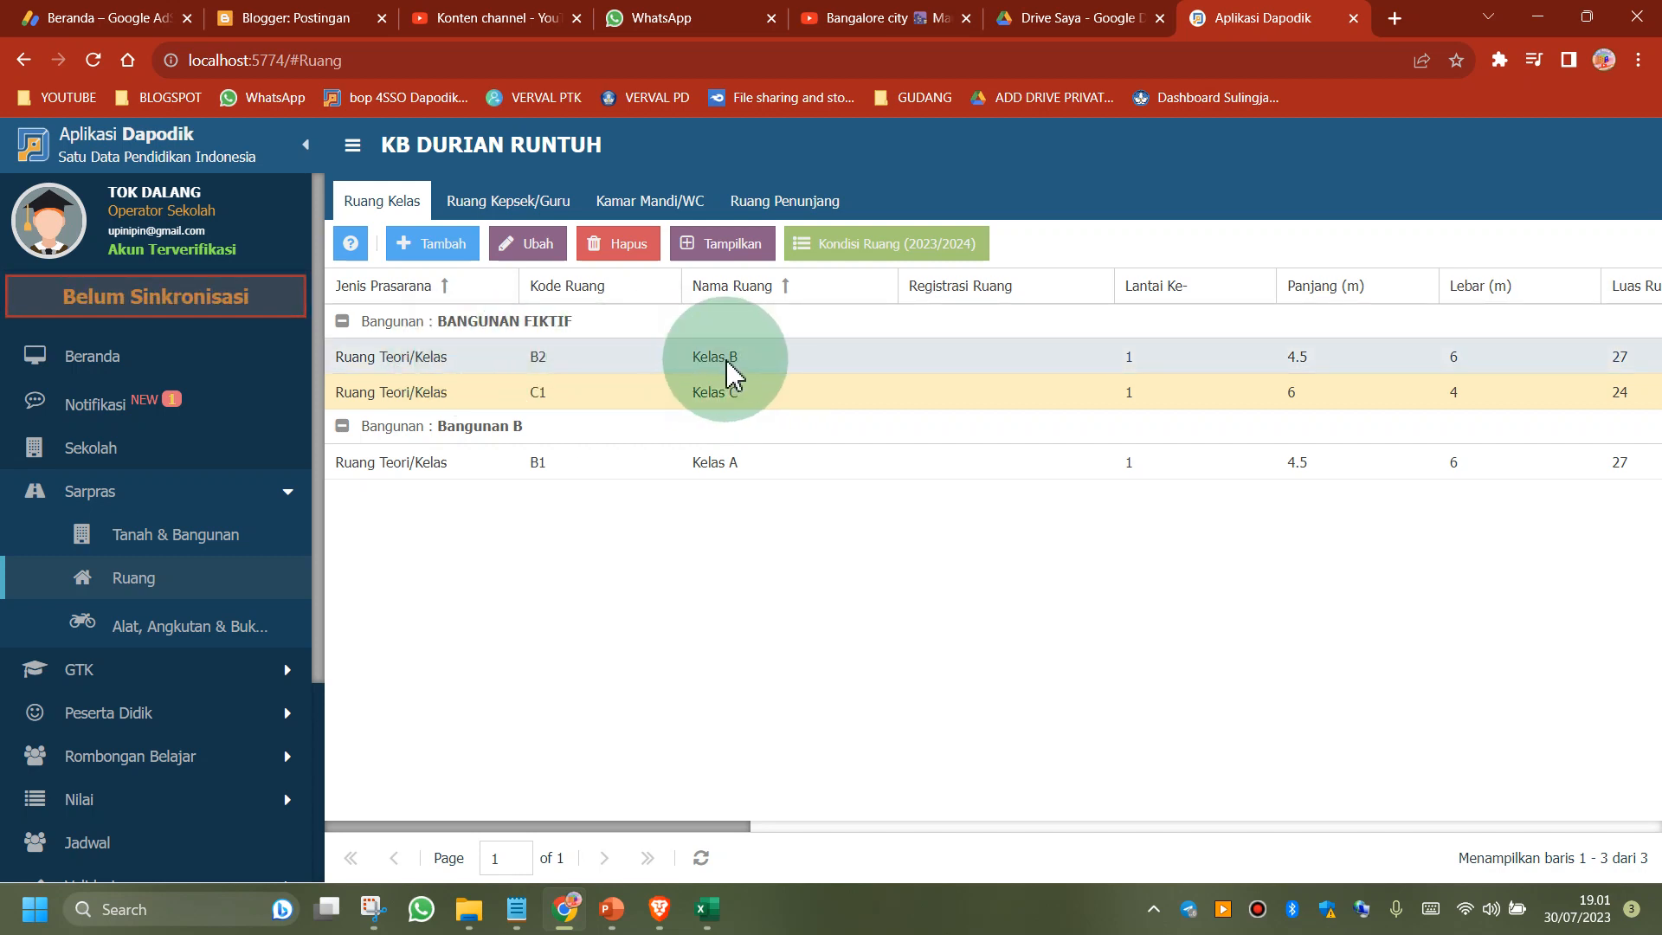
Open the Hapus Pembukuan form for the building BANGUNAN FIKTIF from the school's land and building records
click(183, 543)
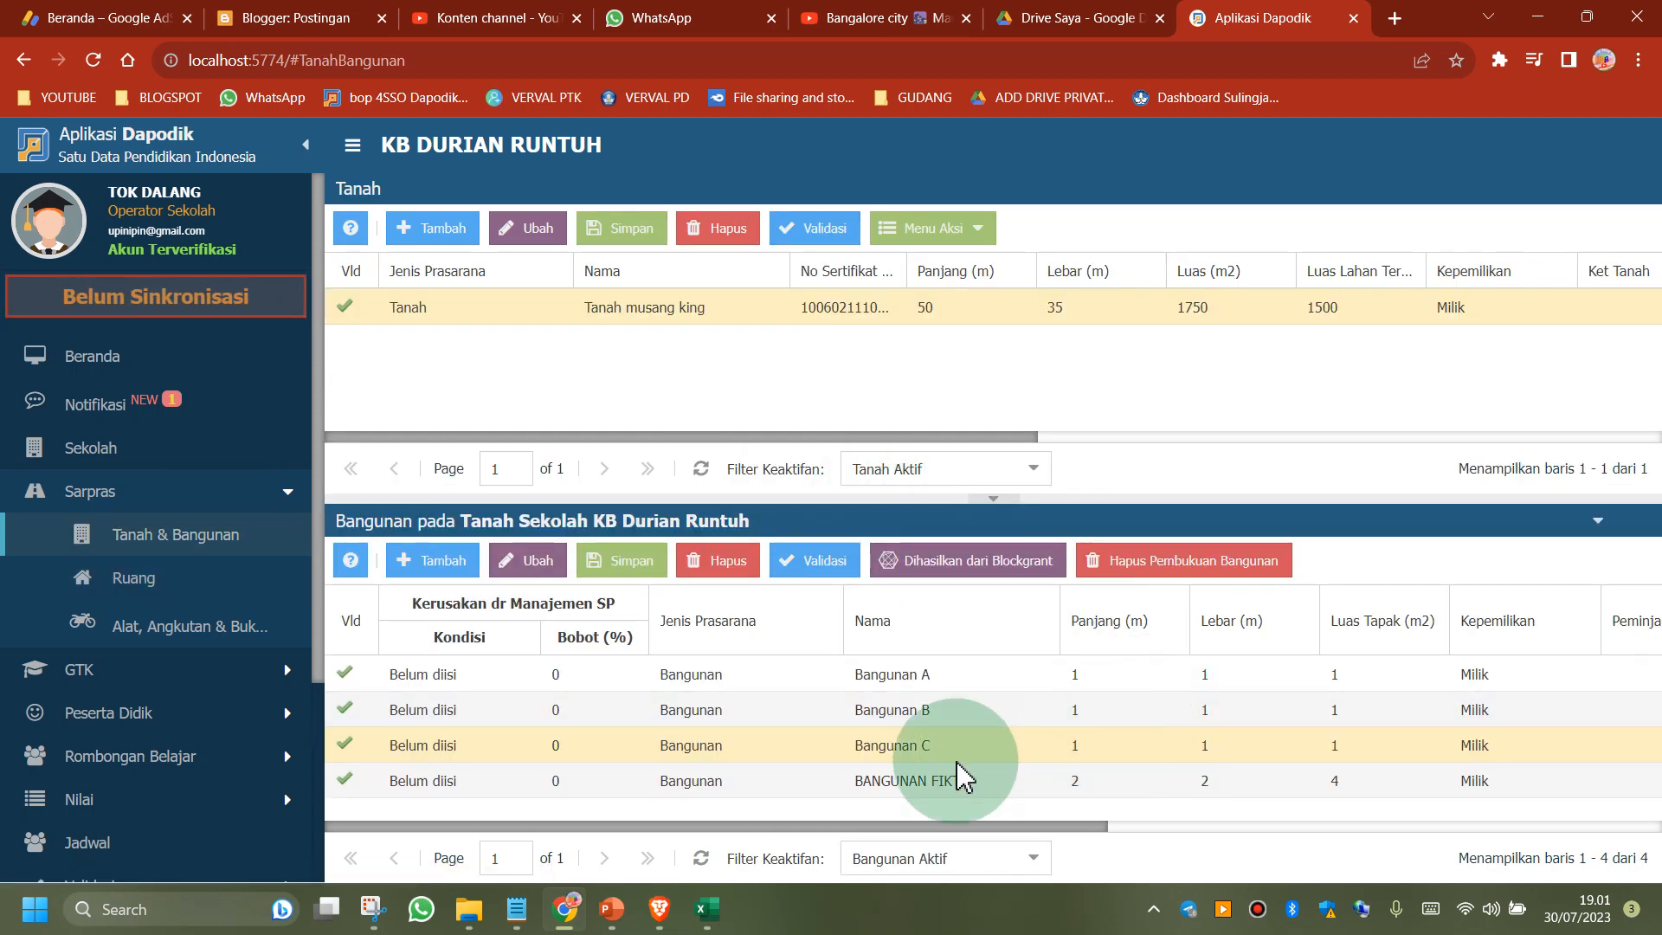
click(940, 782)
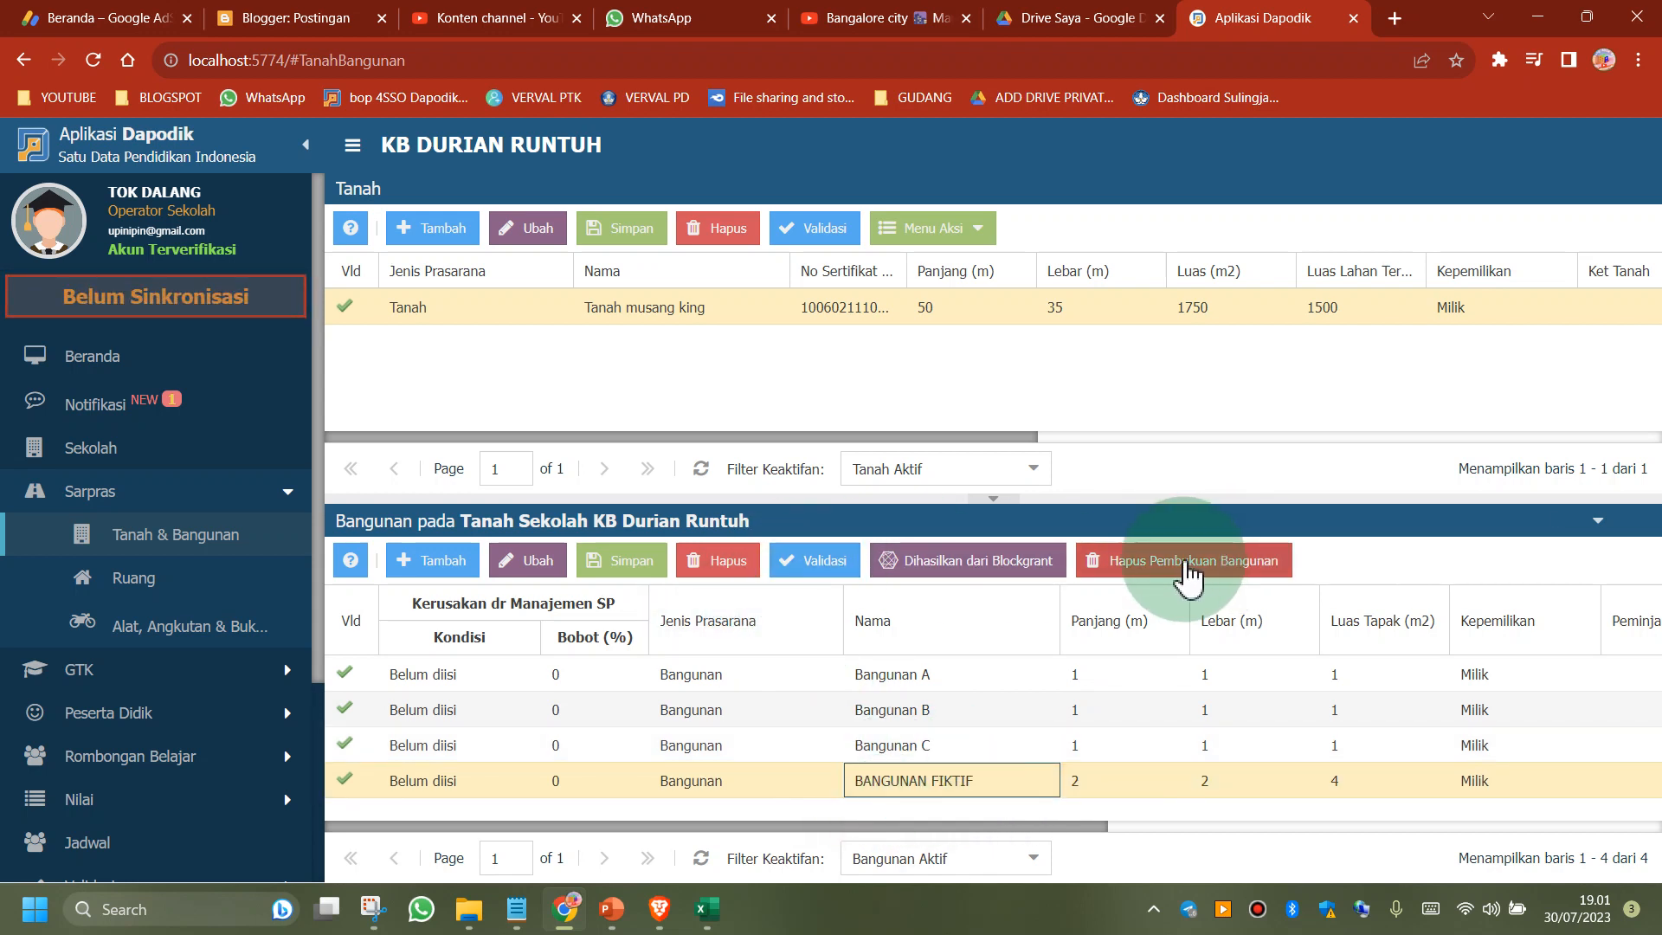
click(1188, 571)
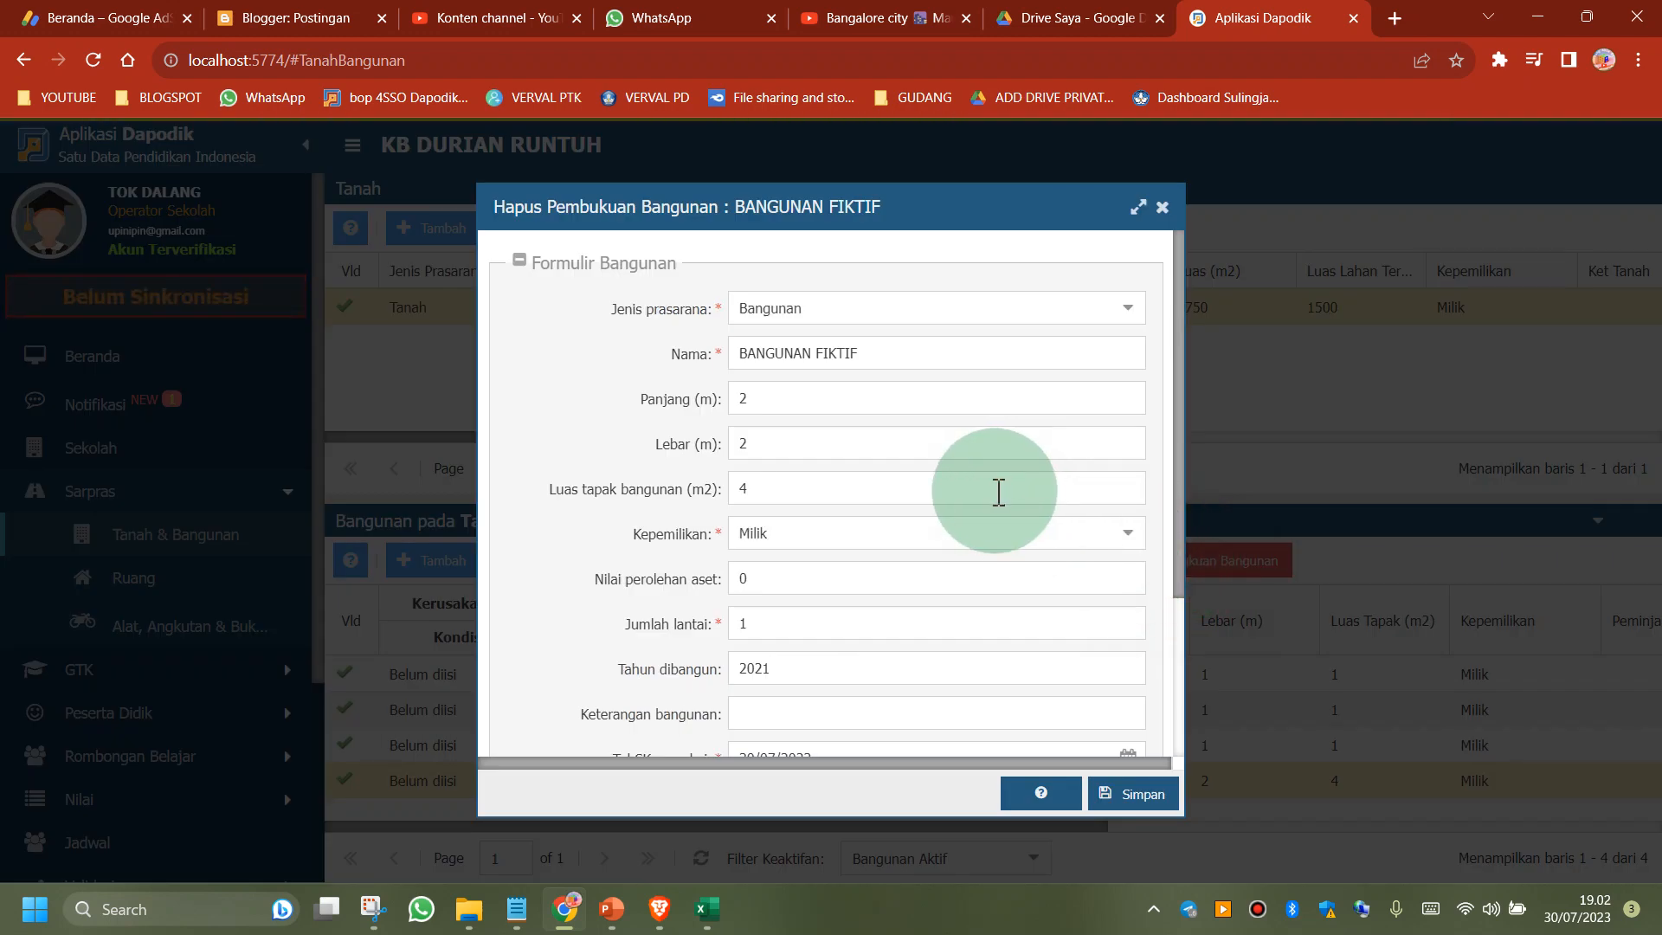
Fill in the building's write-off with Koreksi Data as the Hapus buku reason and 30/07/2023 as the Tgl hapus buku
scroll(996, 489, down, 3)
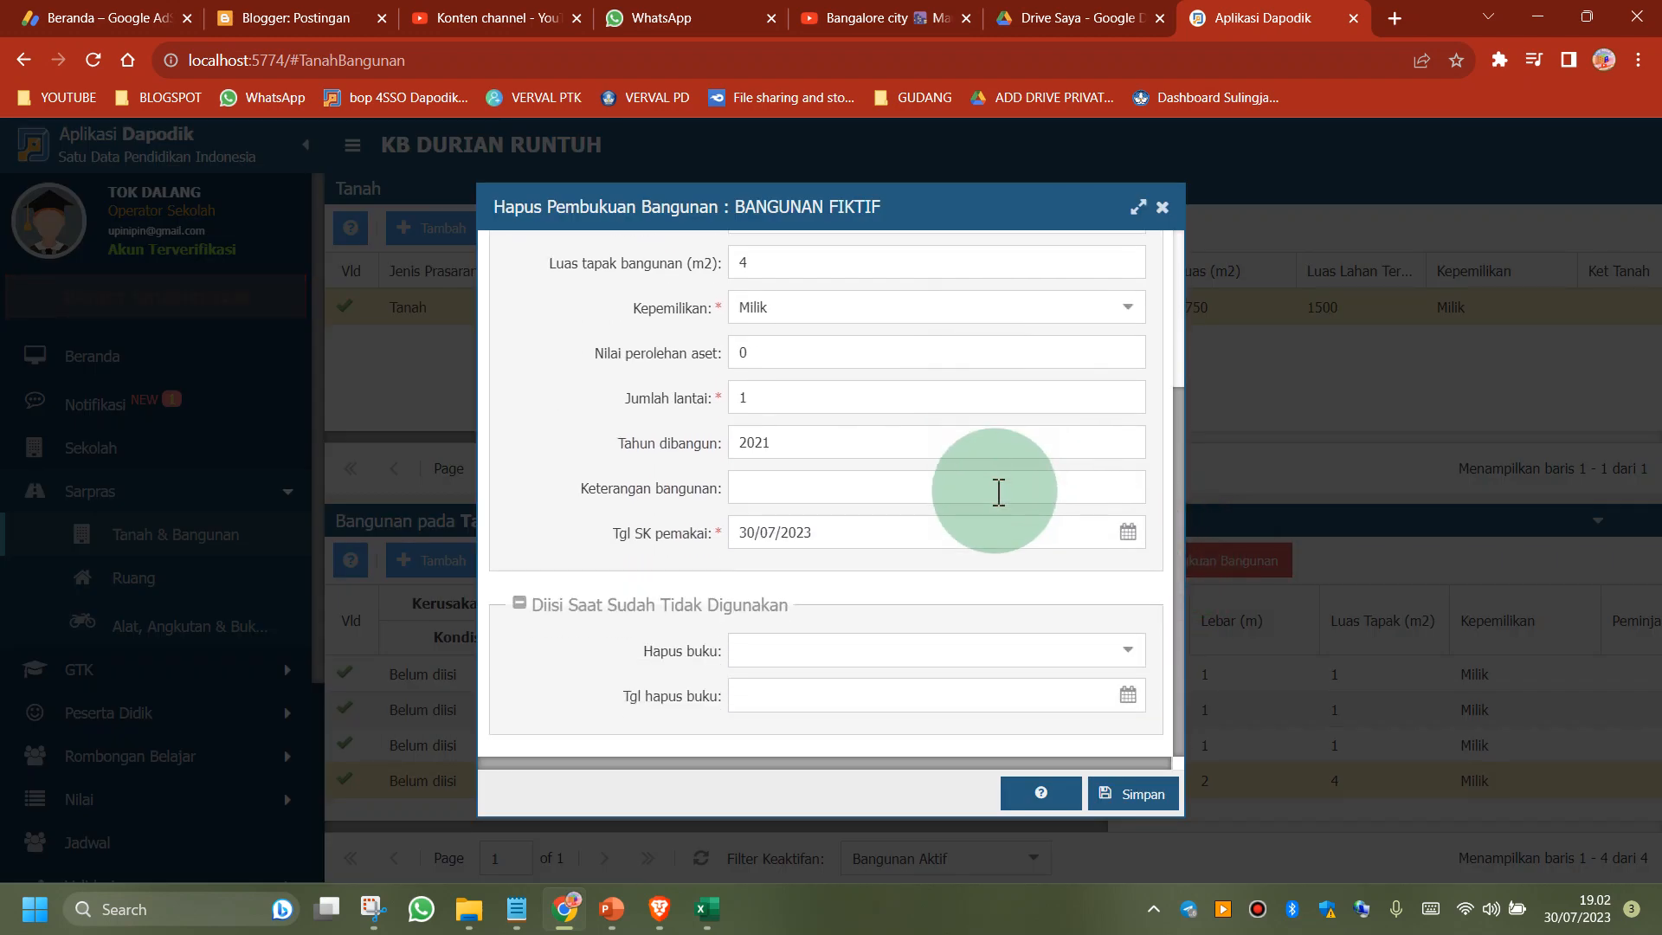
click(1134, 650)
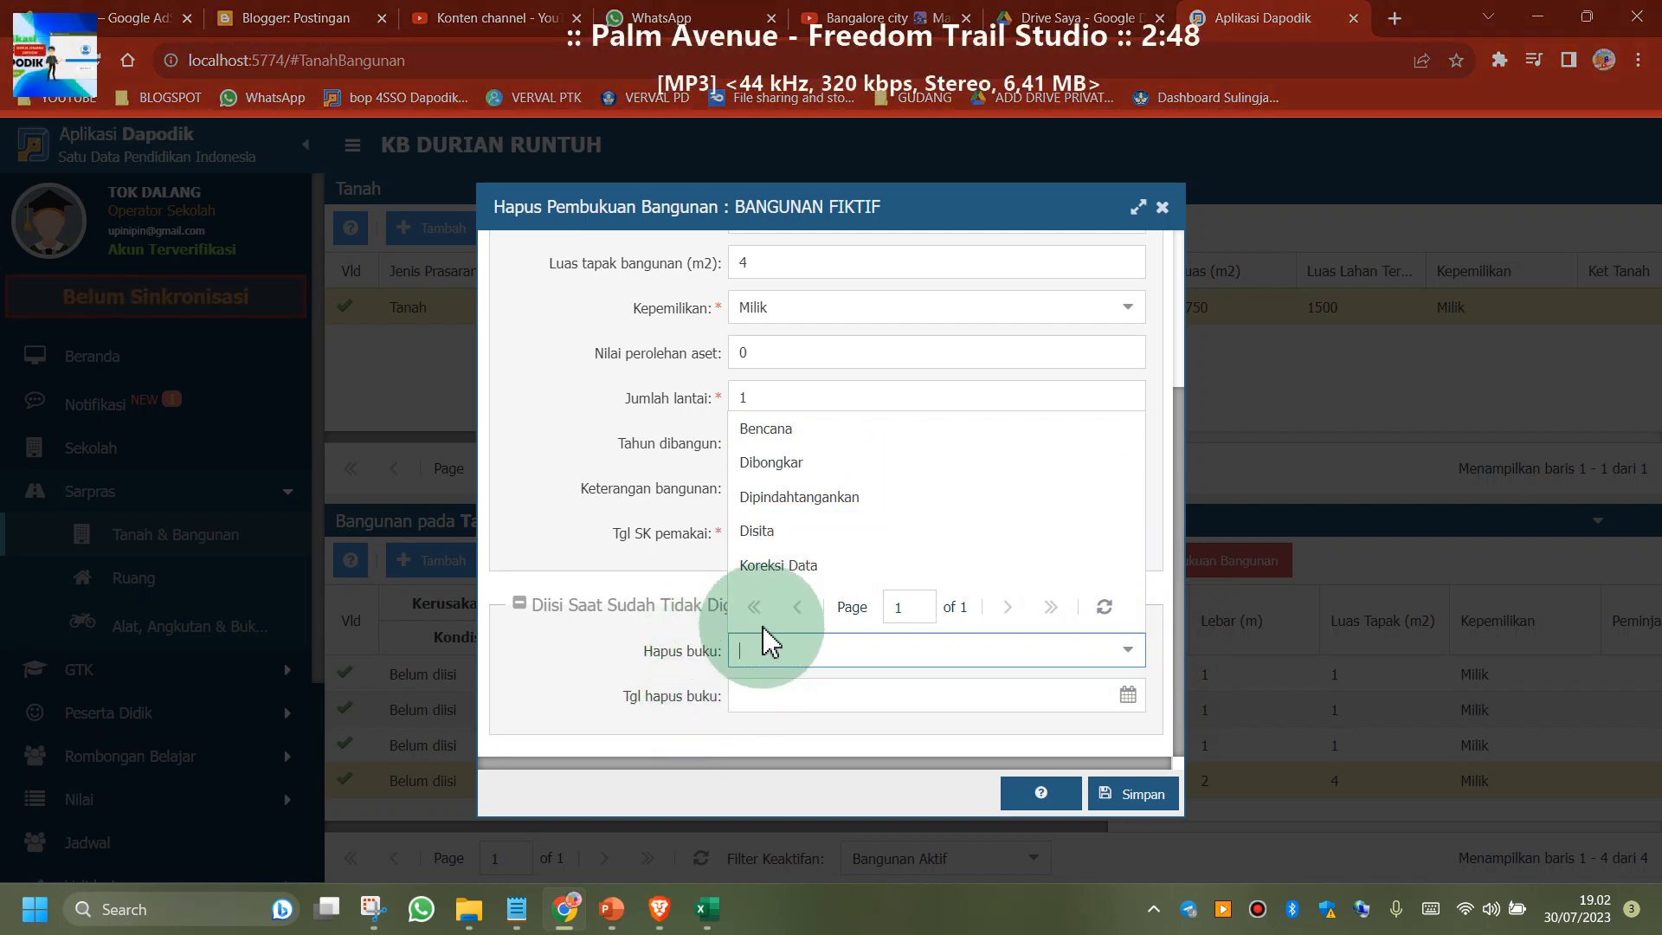
click(783, 565)
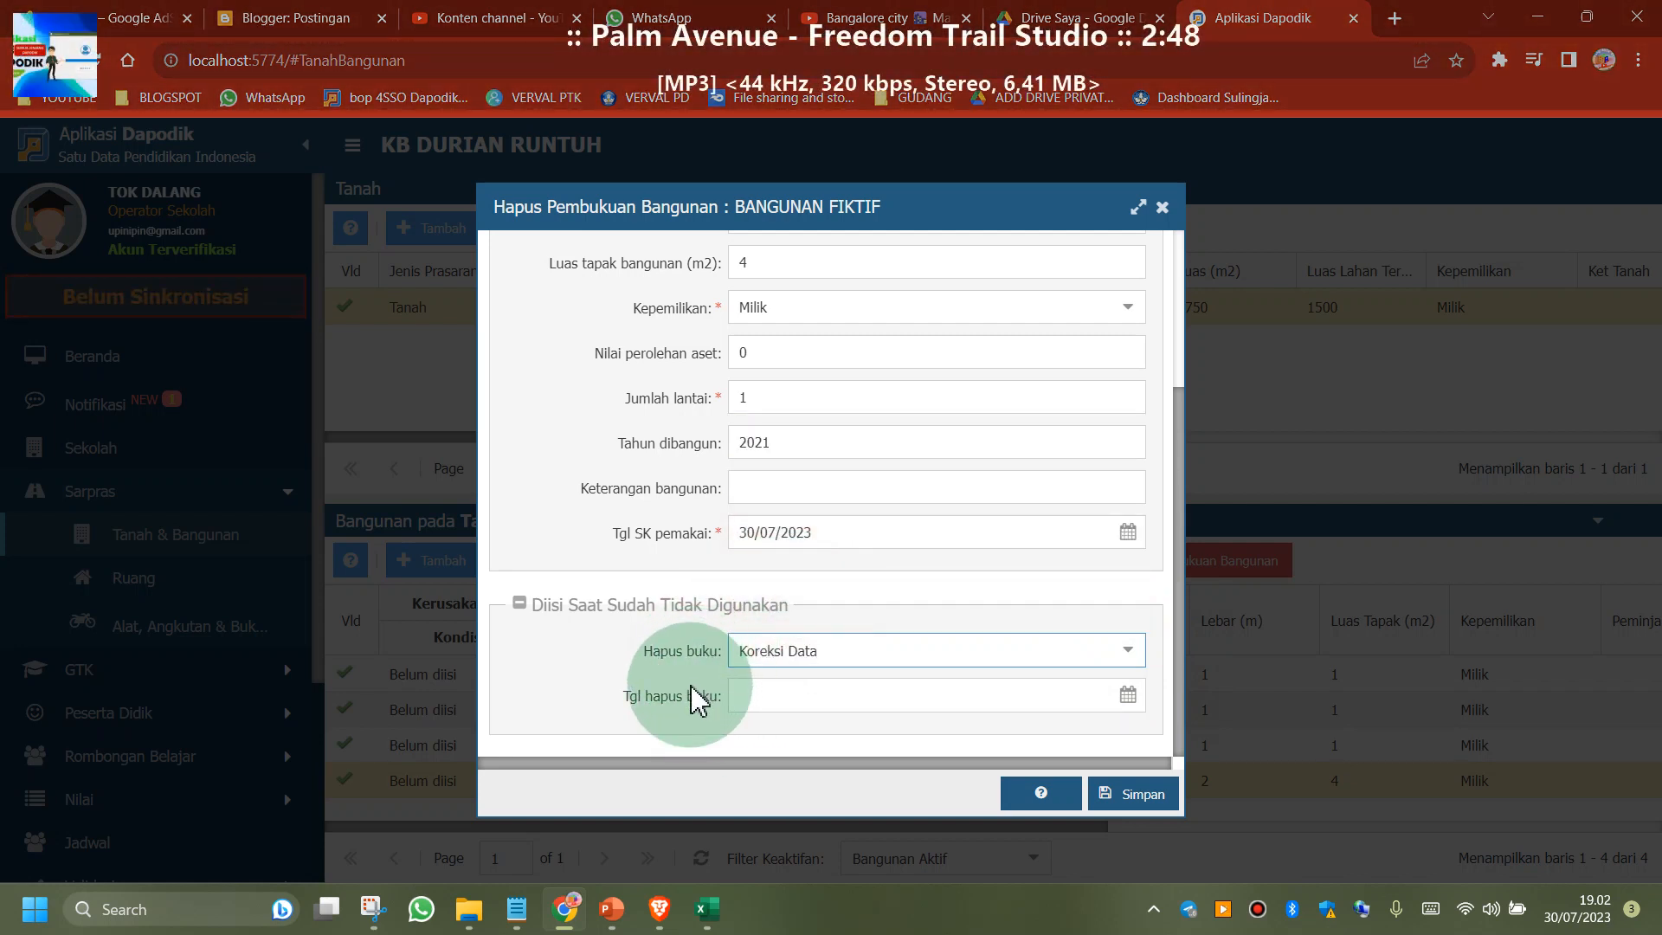
click(1128, 696)
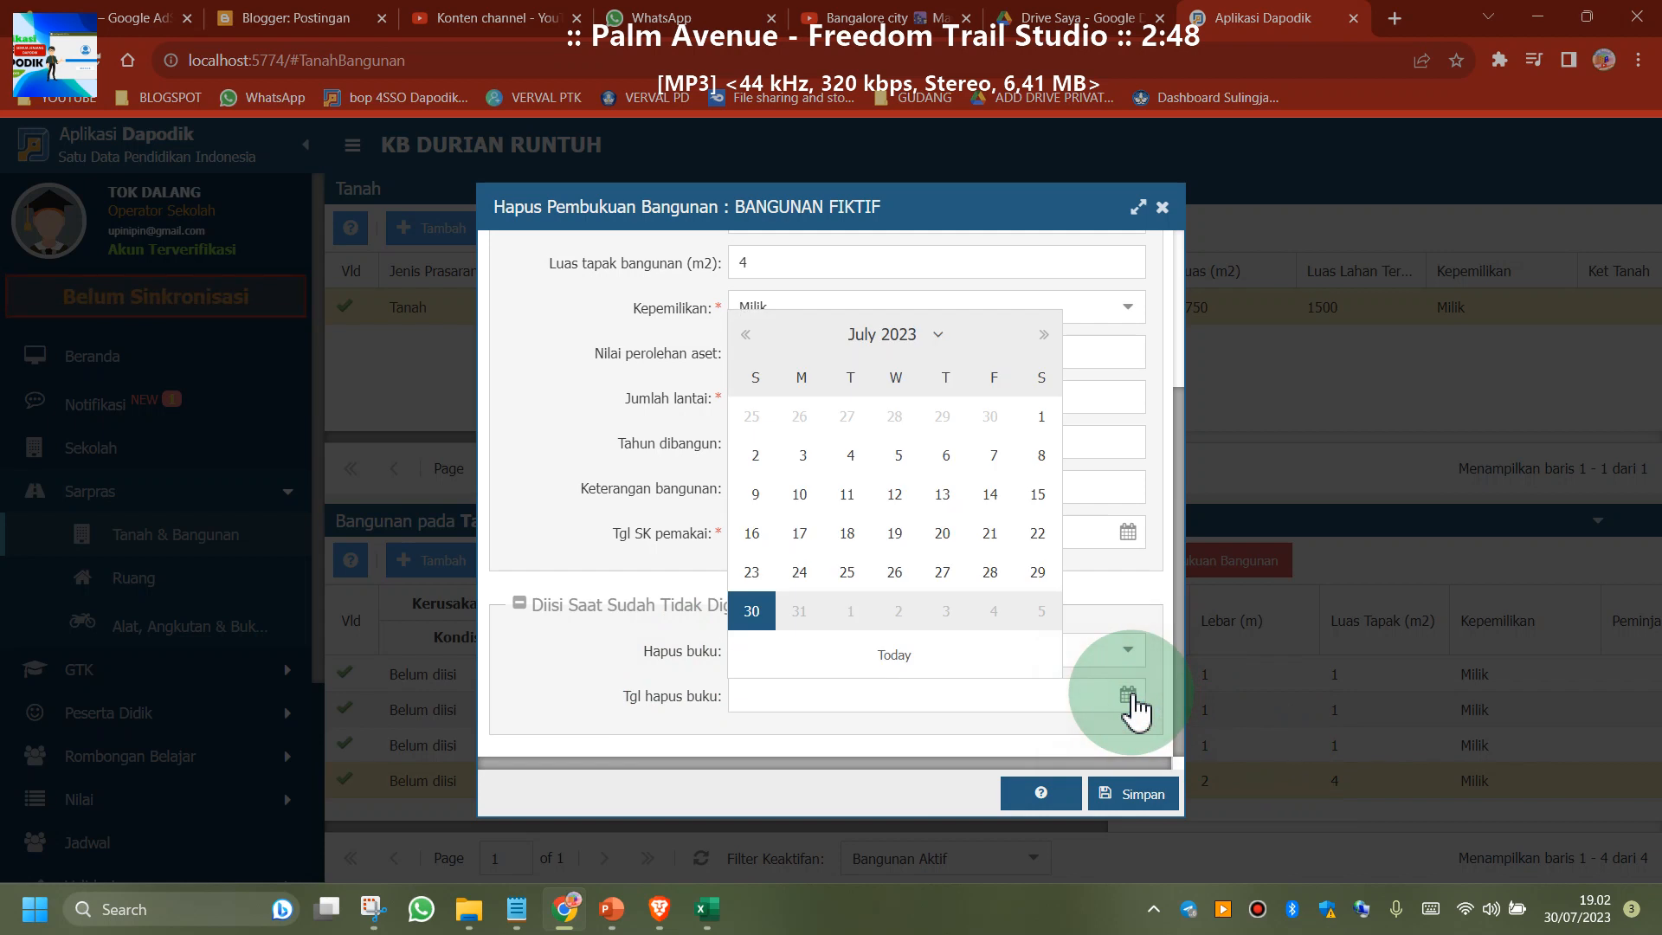
click(752, 611)
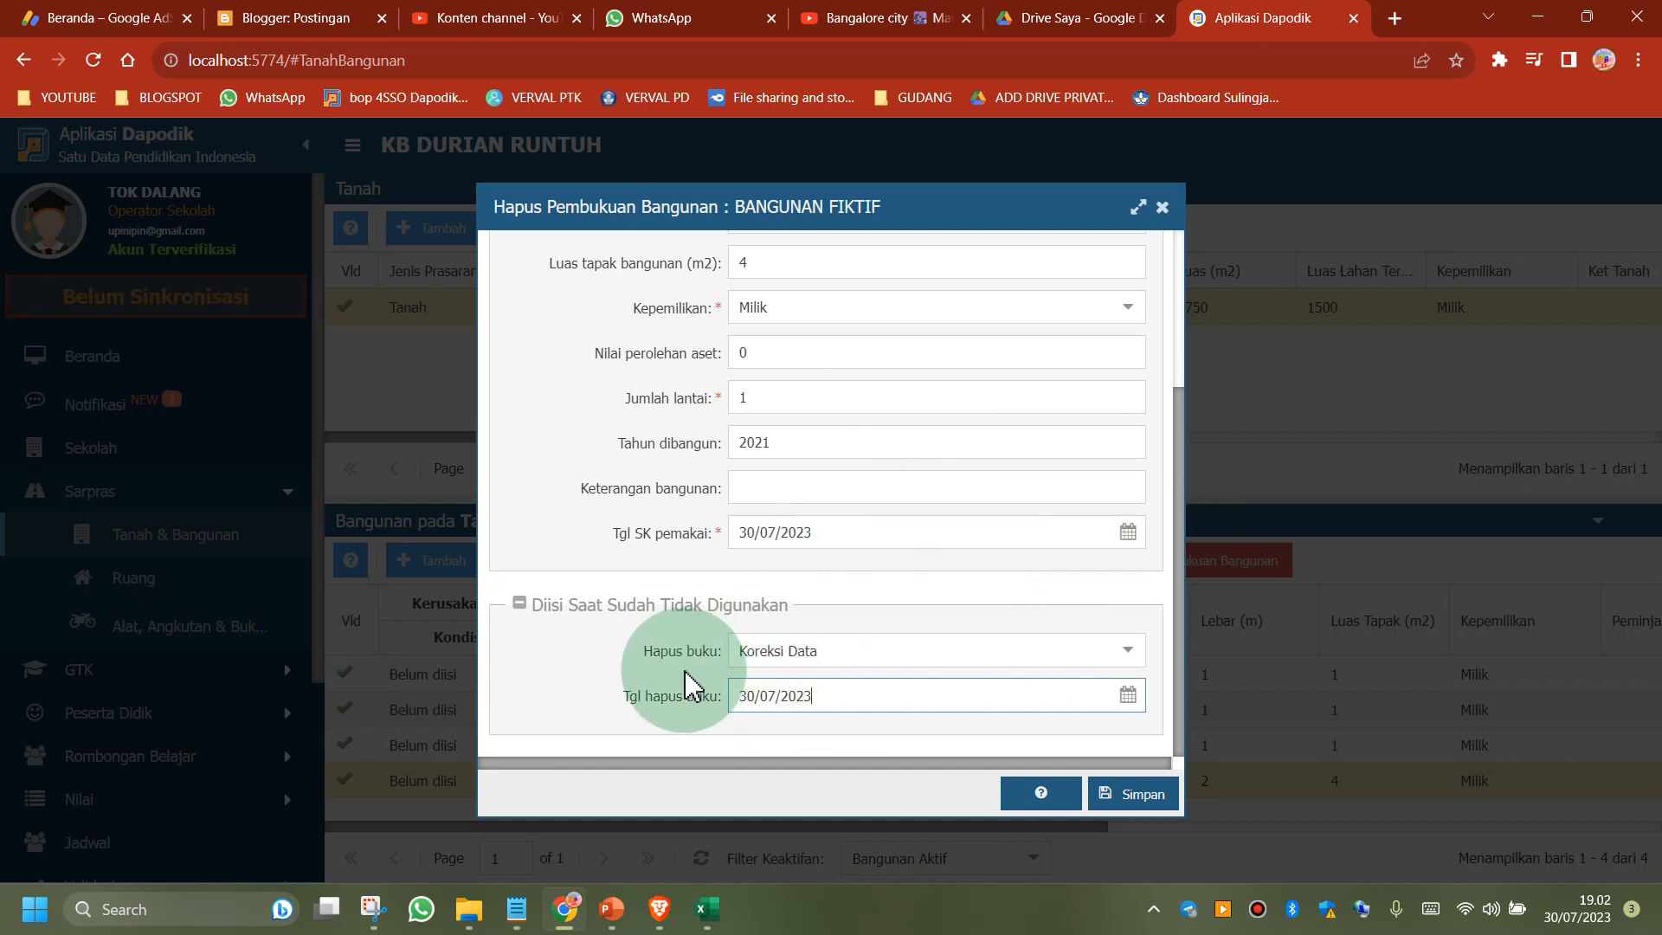
Reselect Koreksi Data and 30/07/2023 for the write-off of BANGUNAN FIKTIF and save the form
click(1128, 653)
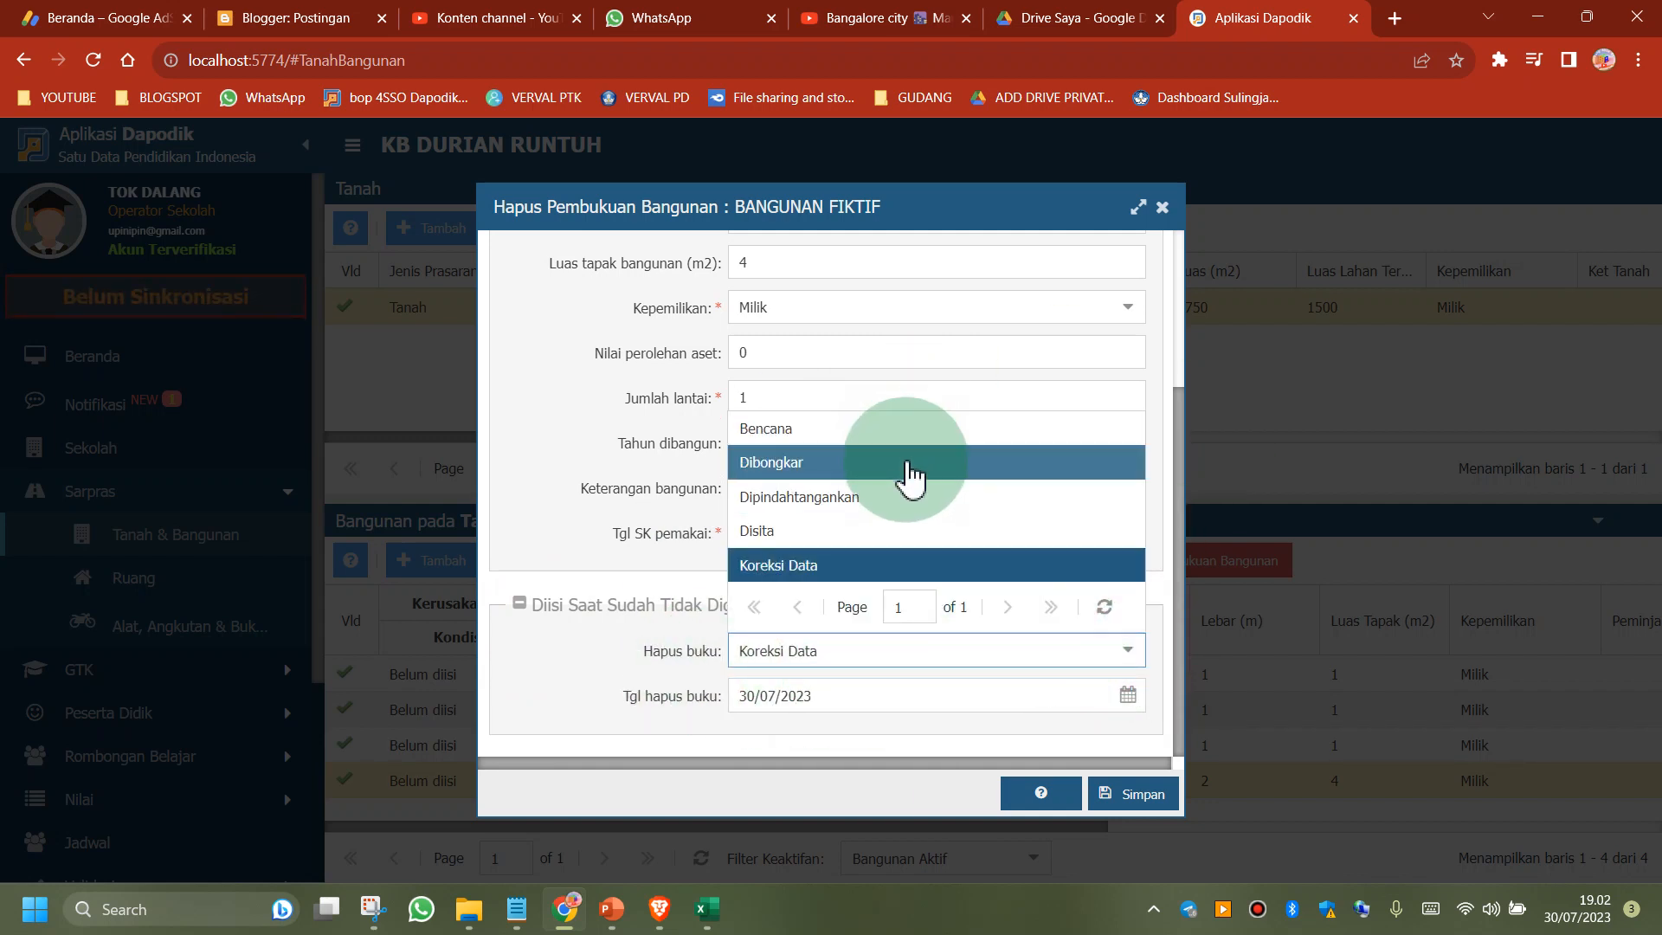
click(777, 566)
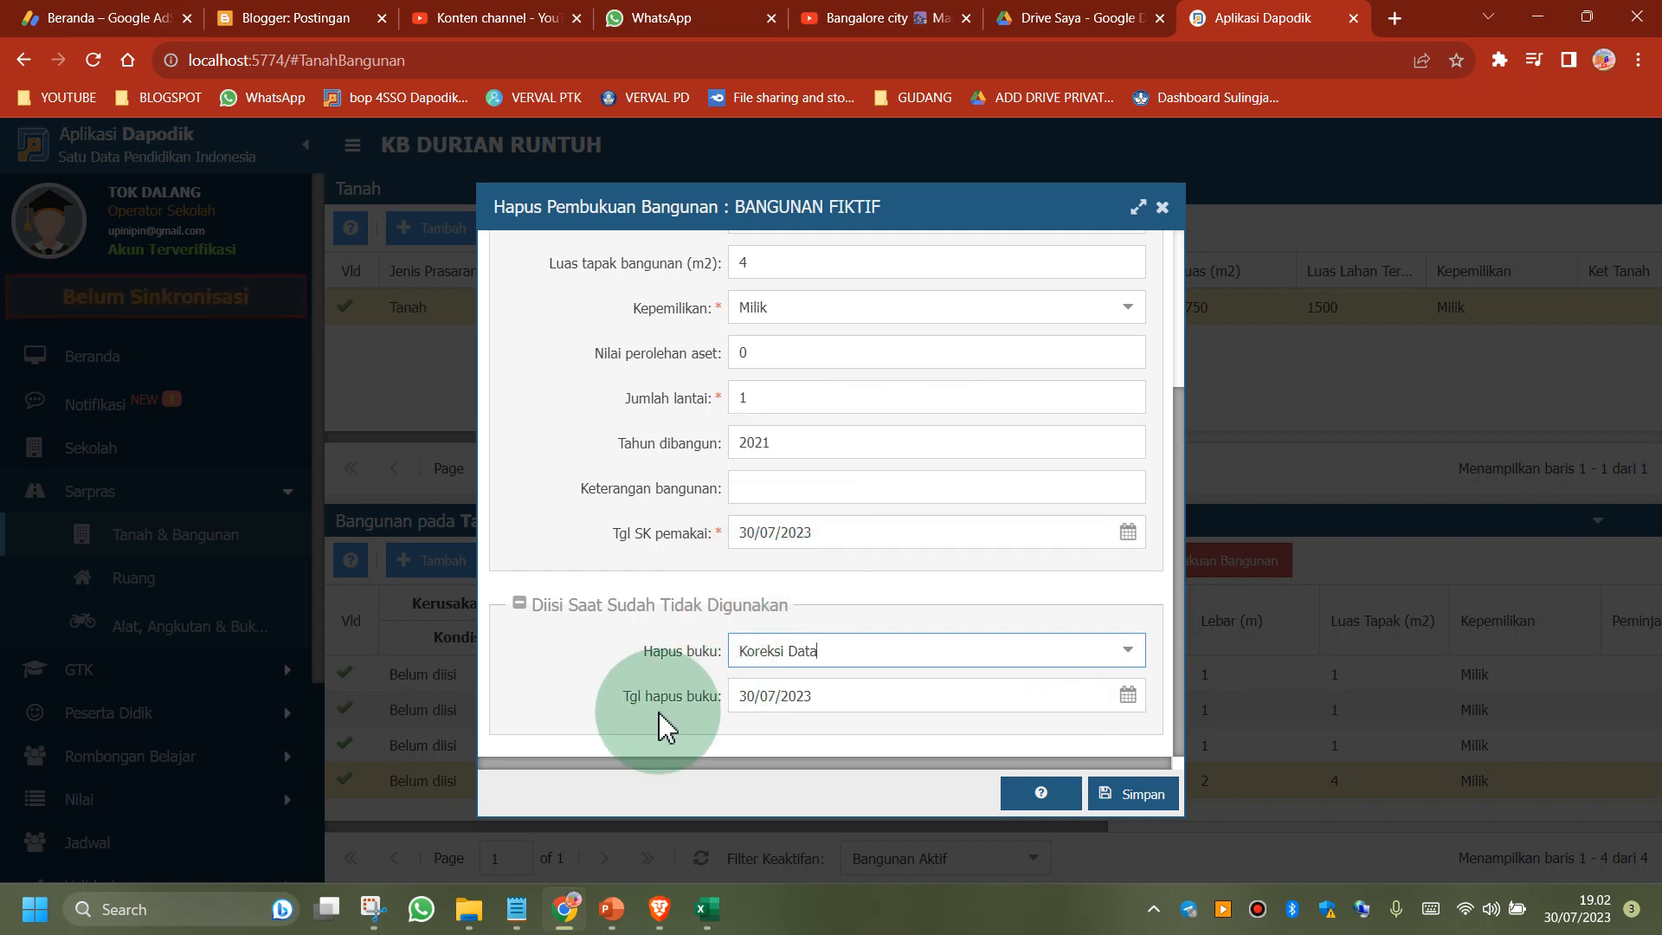
click(1126, 698)
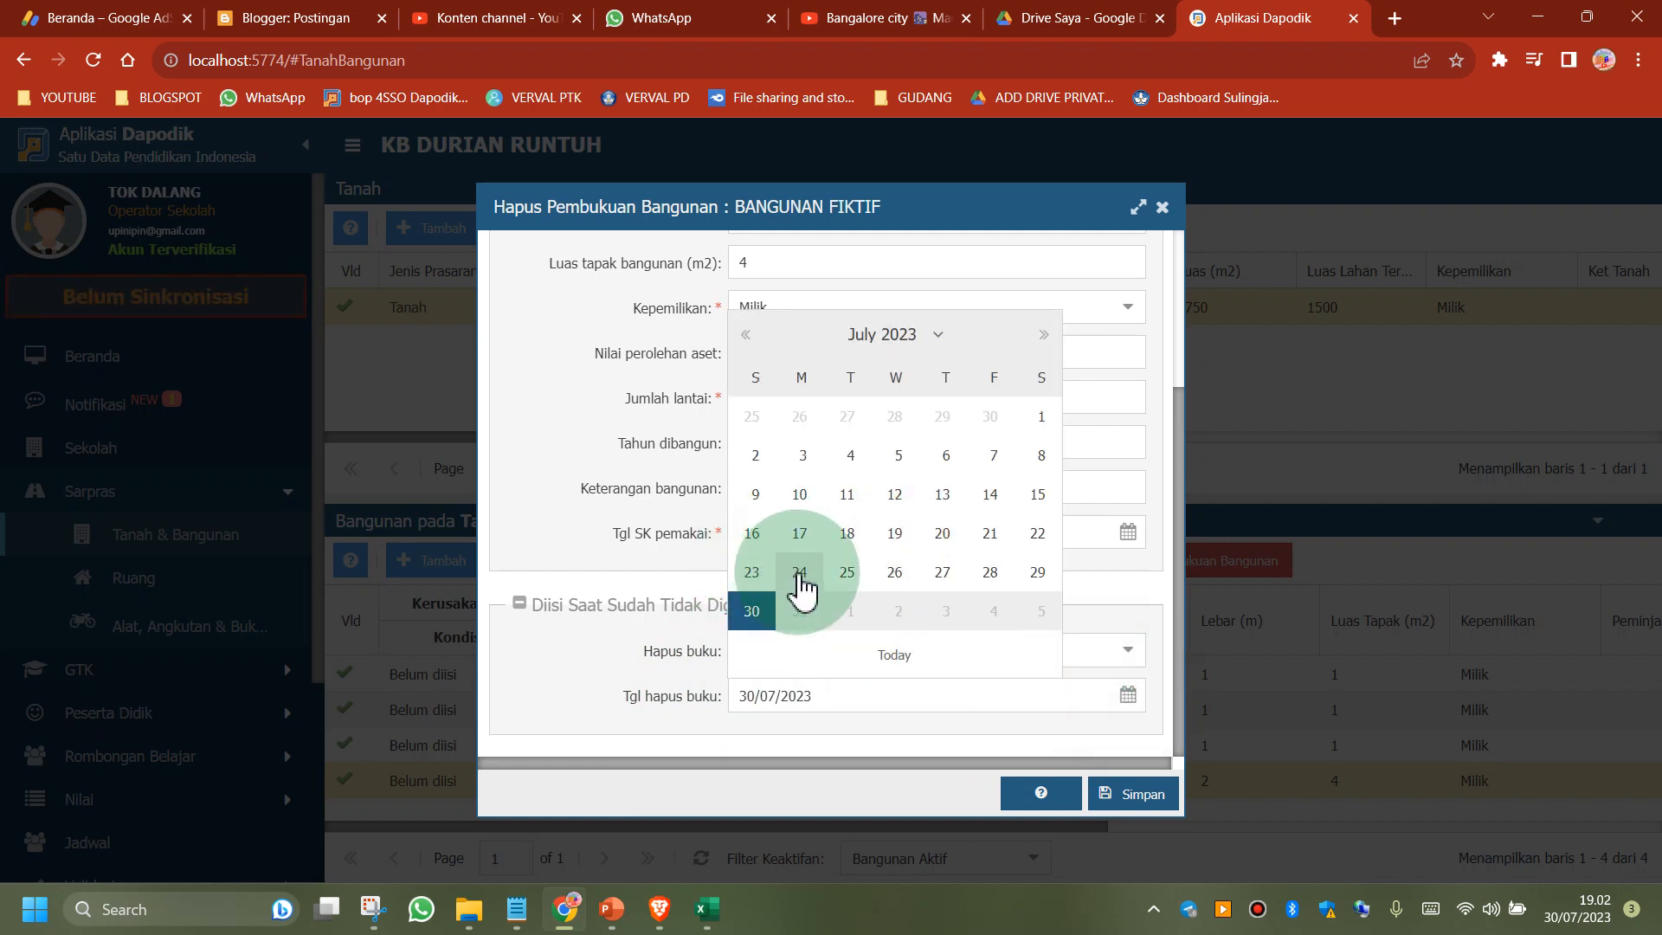
click(752, 612)
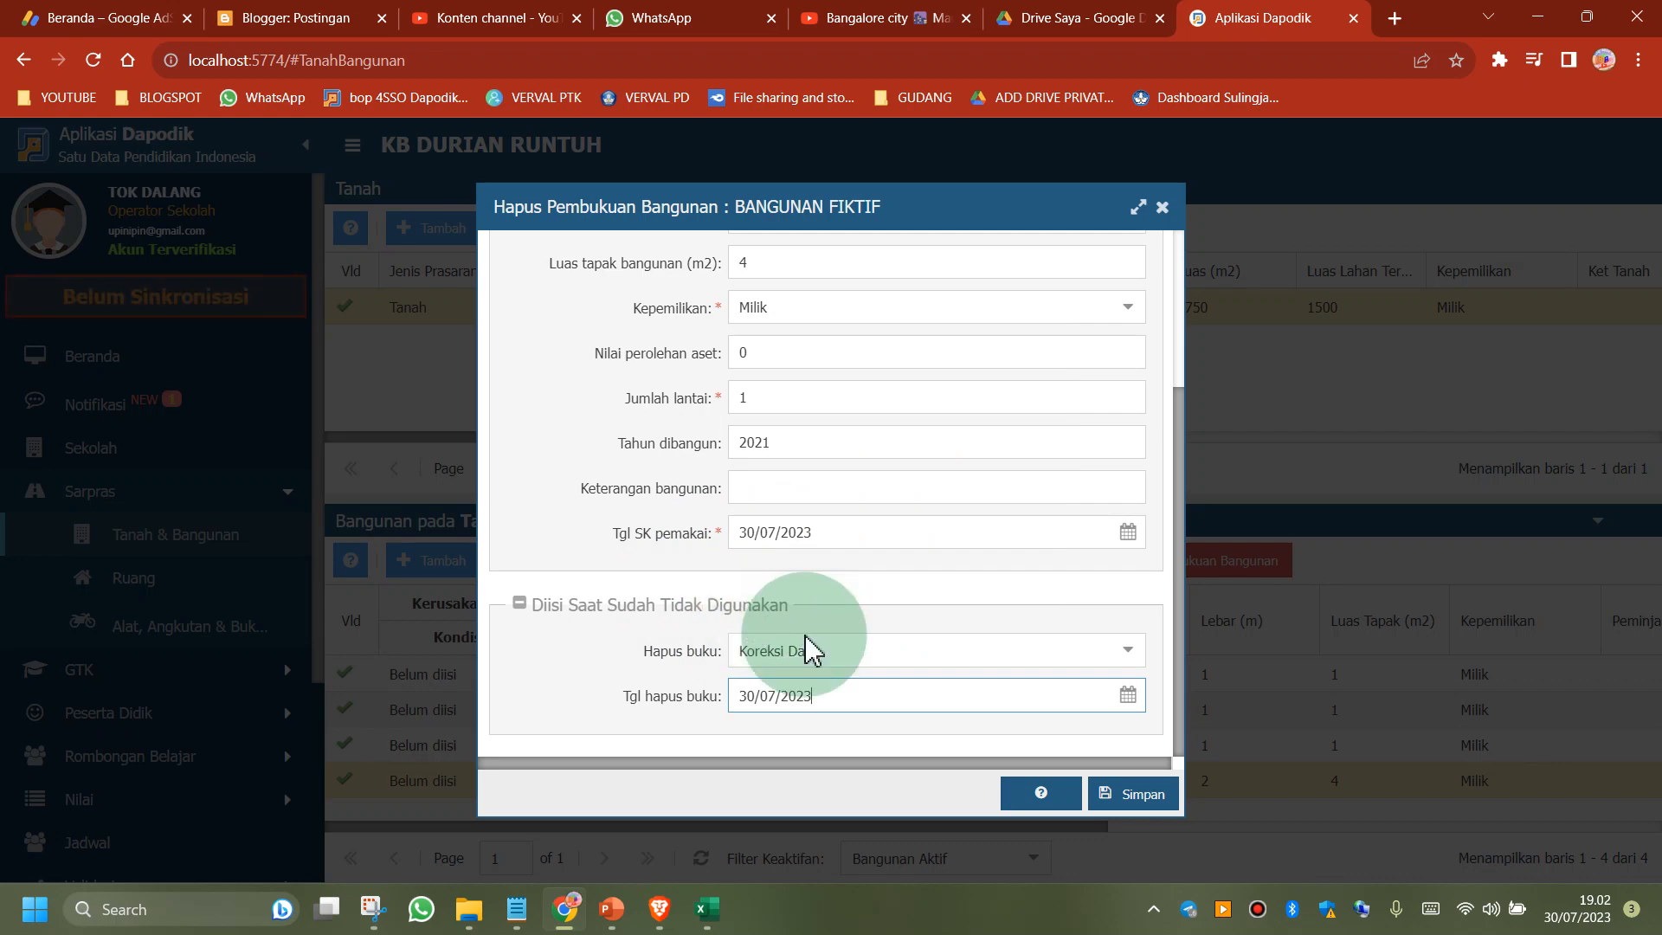
click(1146, 801)
click(1146, 805)
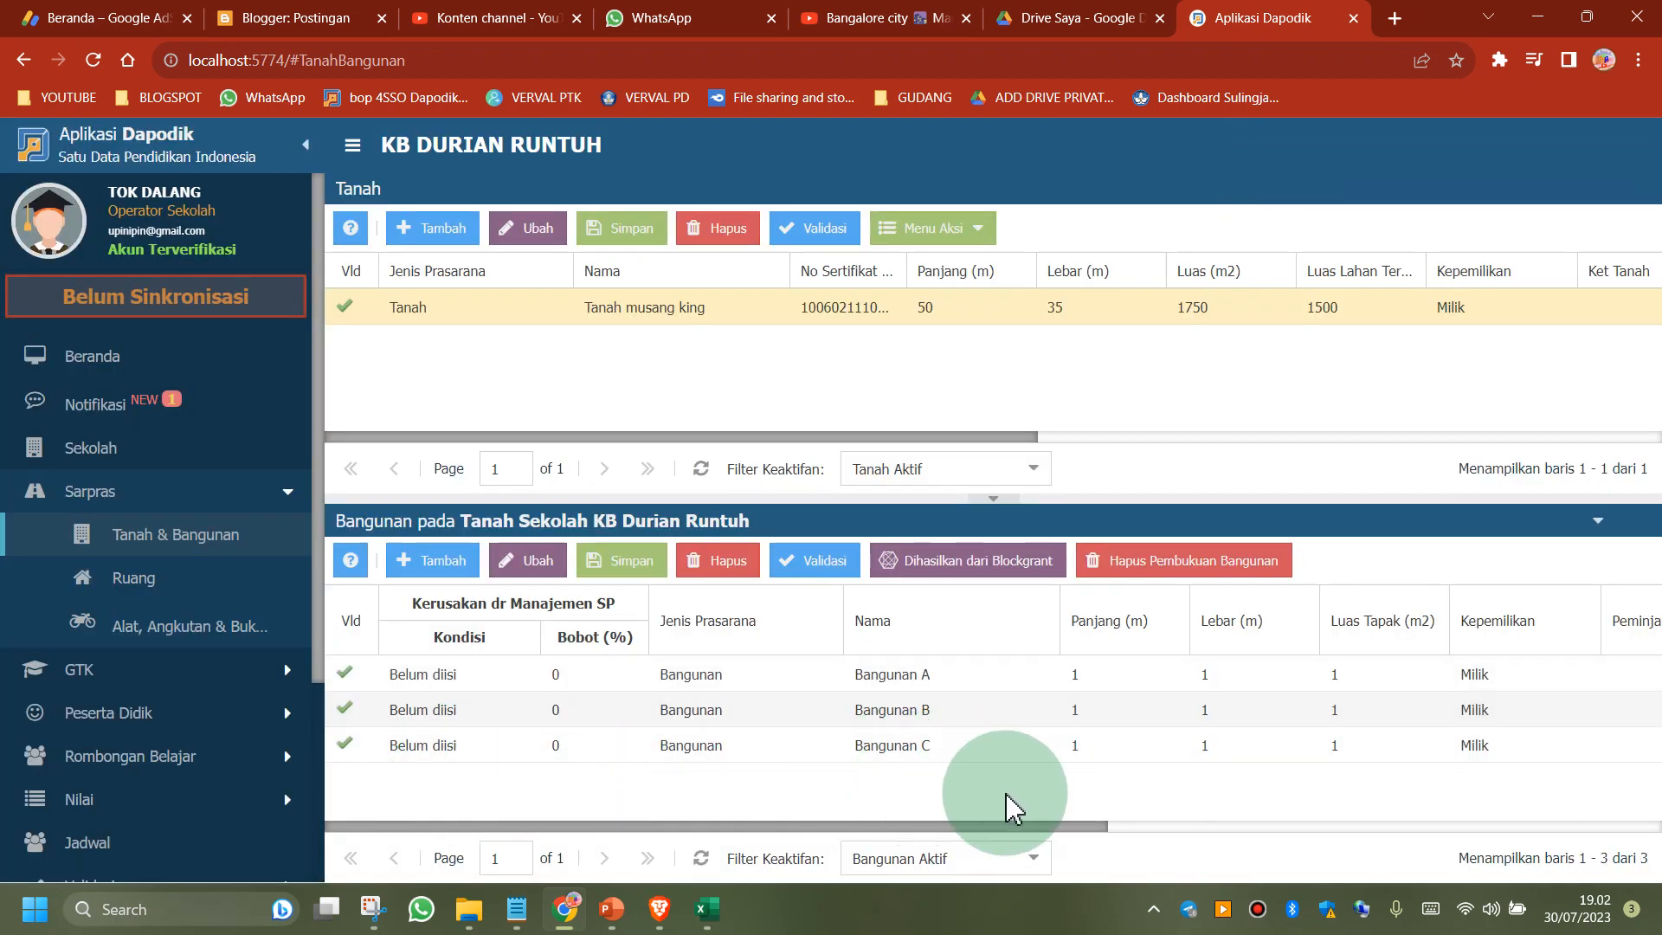
Reload the school's classroom list to check the rooms assigned to BANGUNAN FIKTIF
click(143, 593)
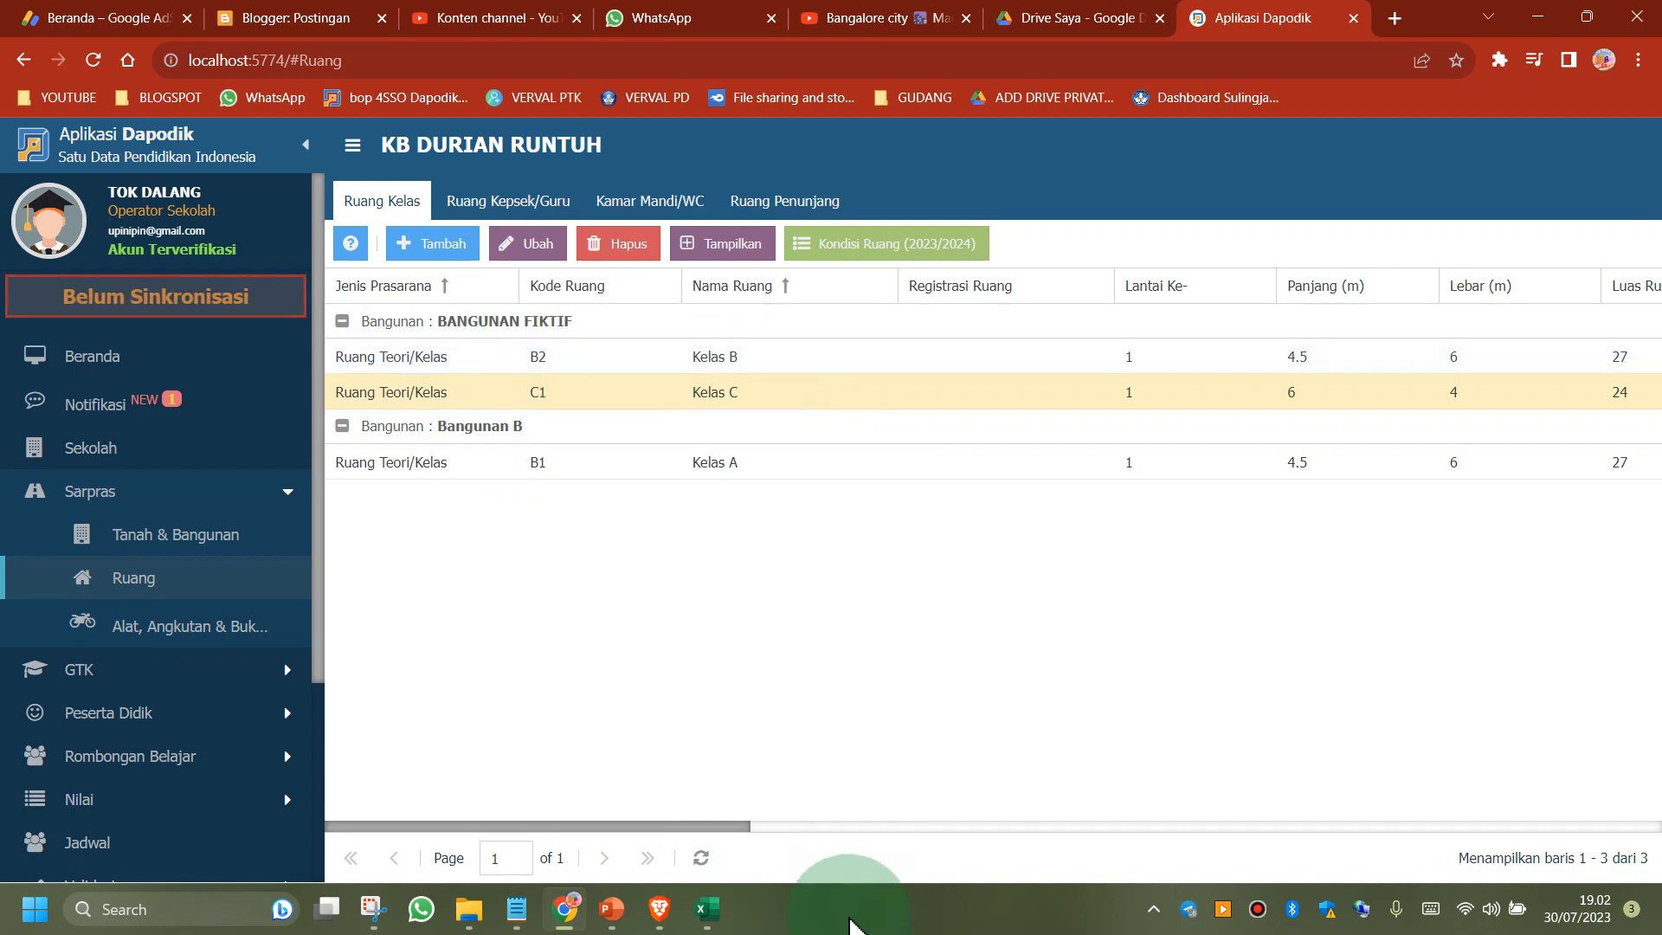
click(701, 858)
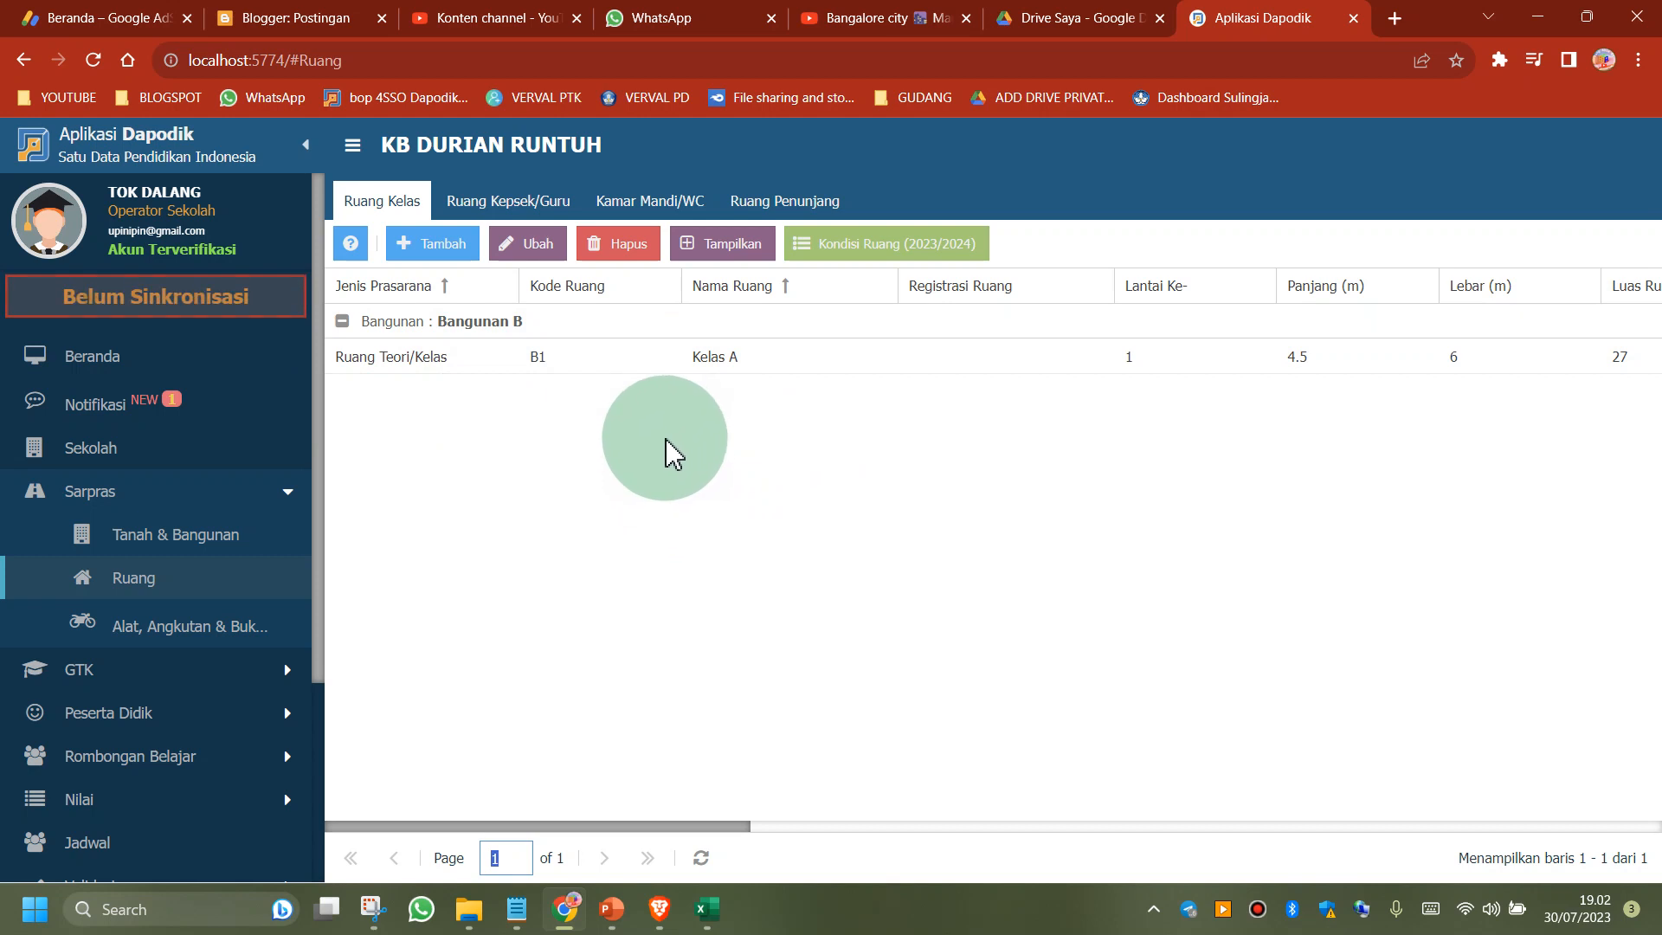
Switch to the DAPODIK presentation in PowerPoint and display its title slide, Cara Hapus Ruangan Dapodik 2024
click(613, 917)
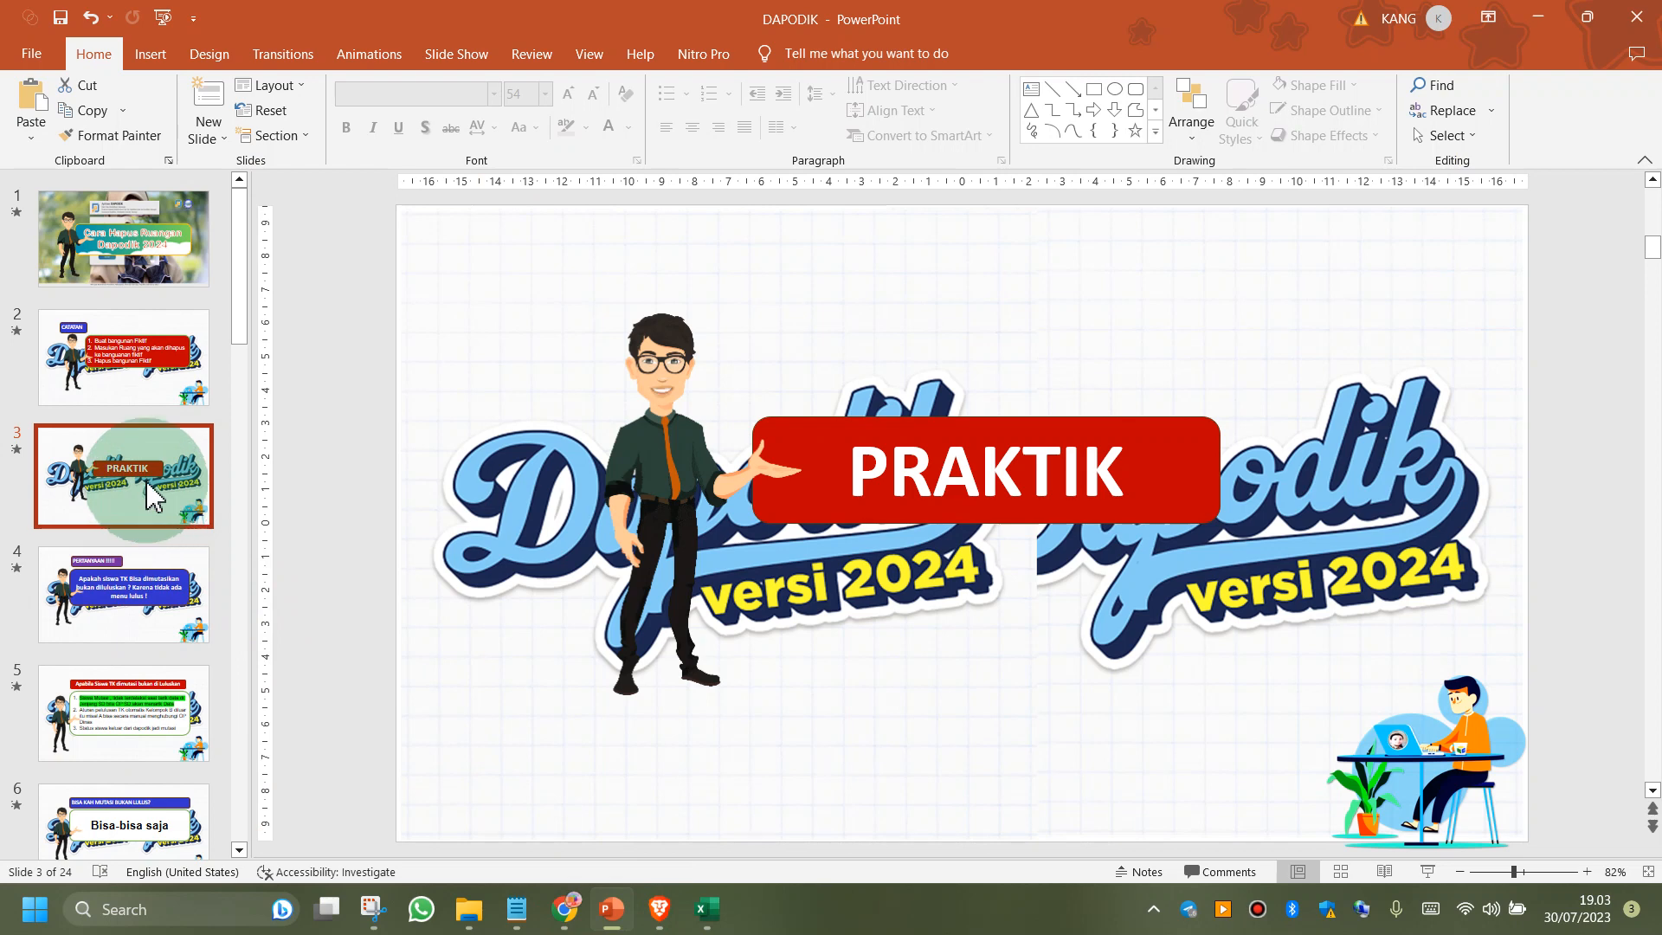
click(138, 251)
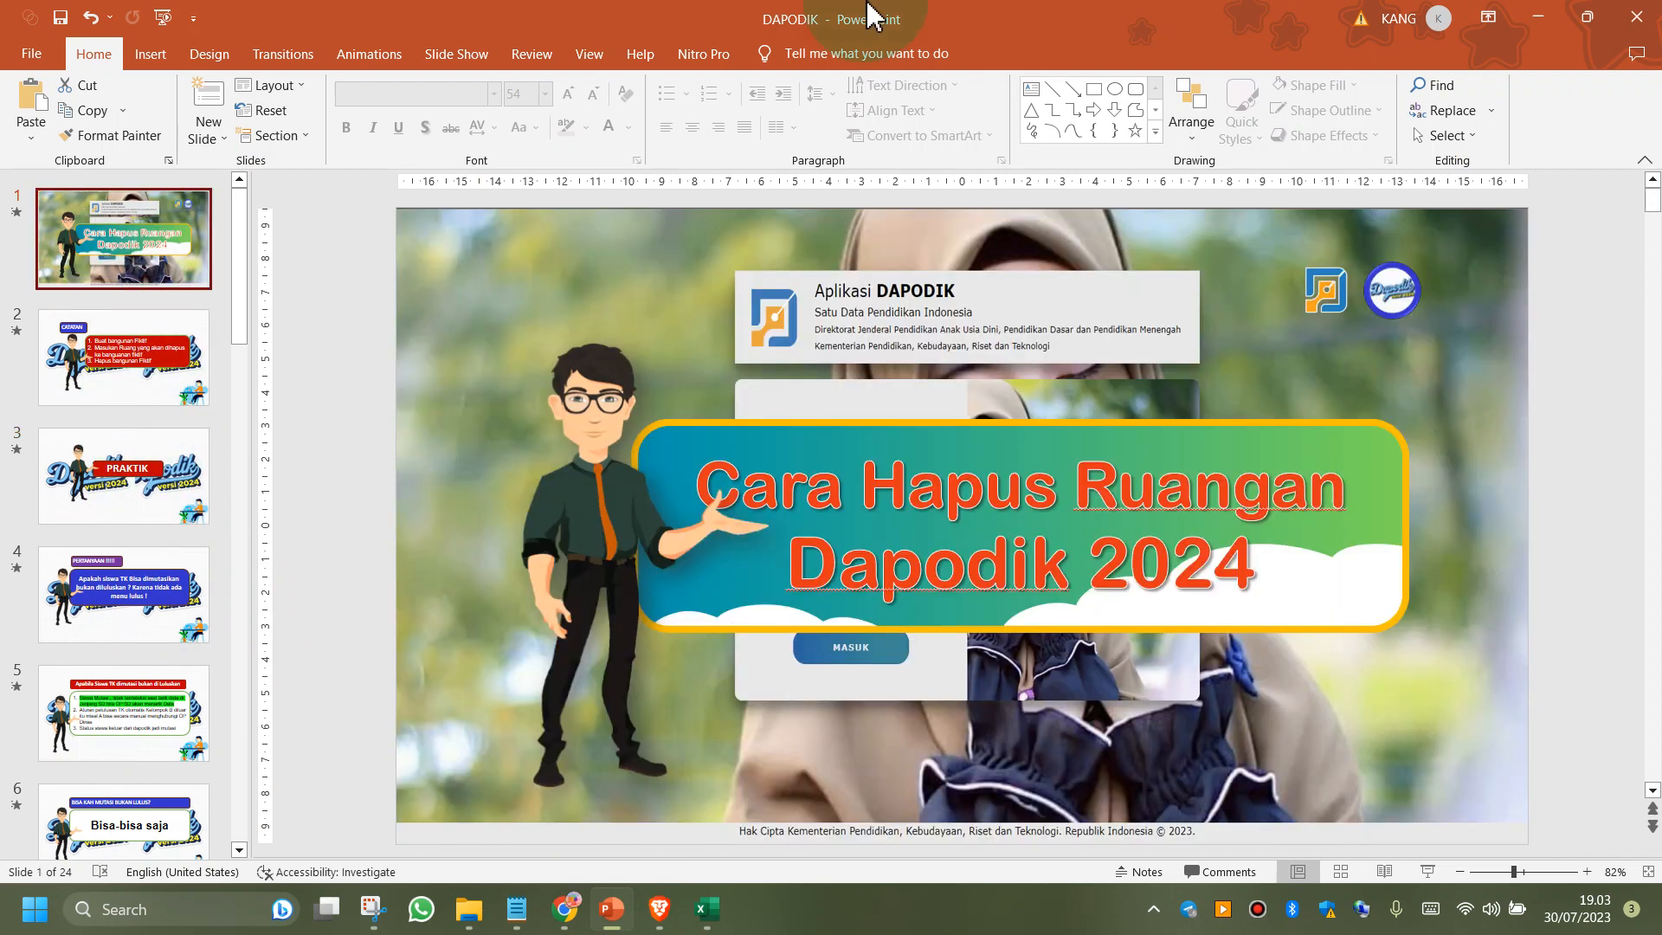